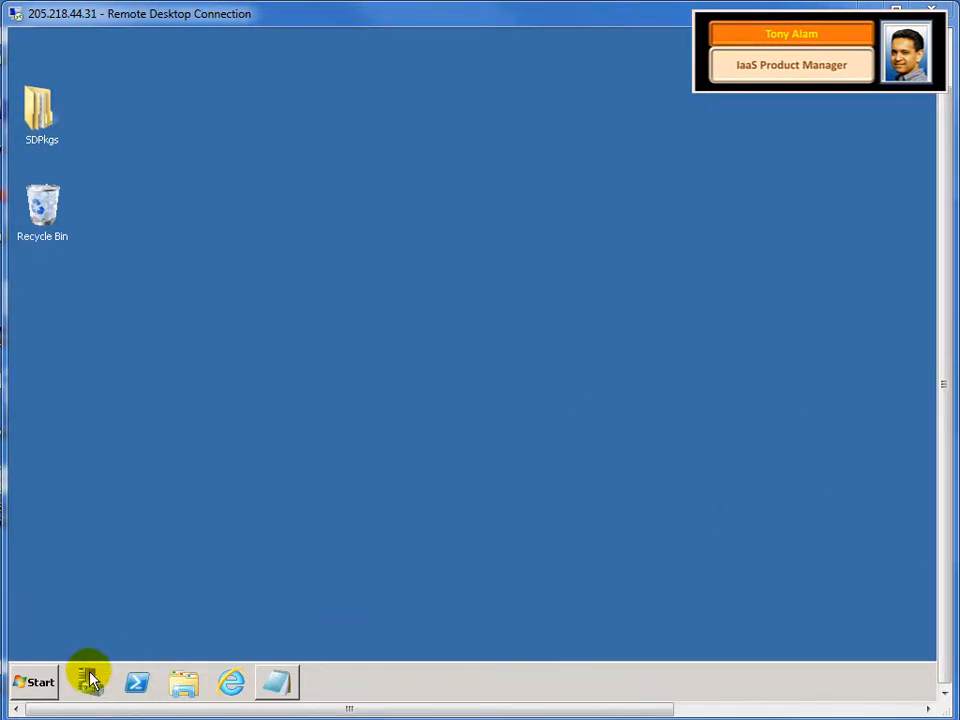
Open the Computer view and check the details of the P:, C: and D: drives
left_click(38, 682)
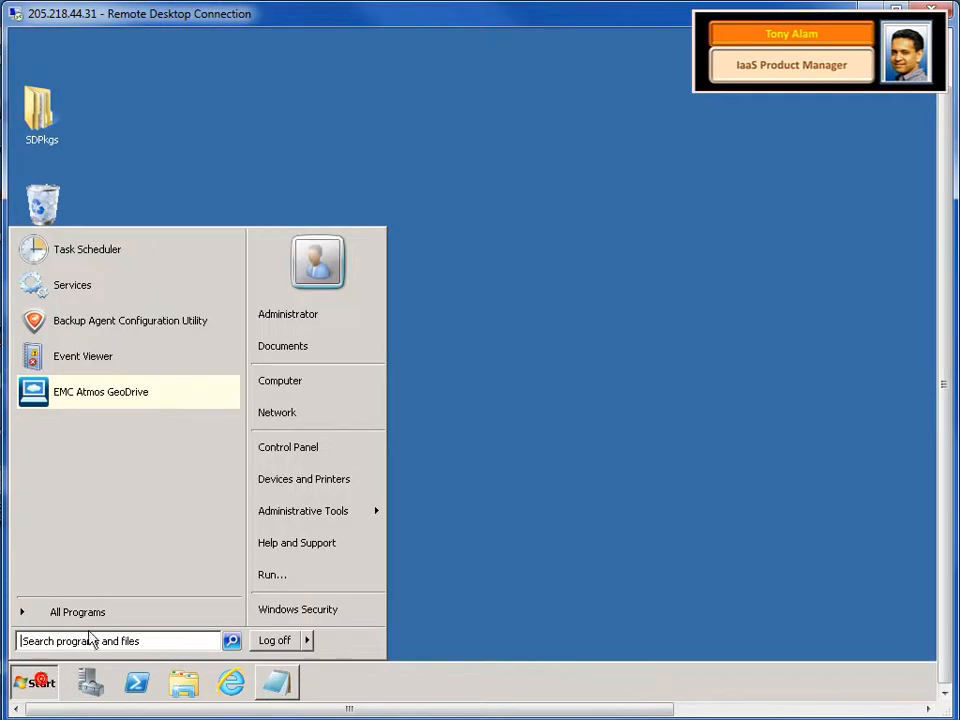
left_click(293, 380)
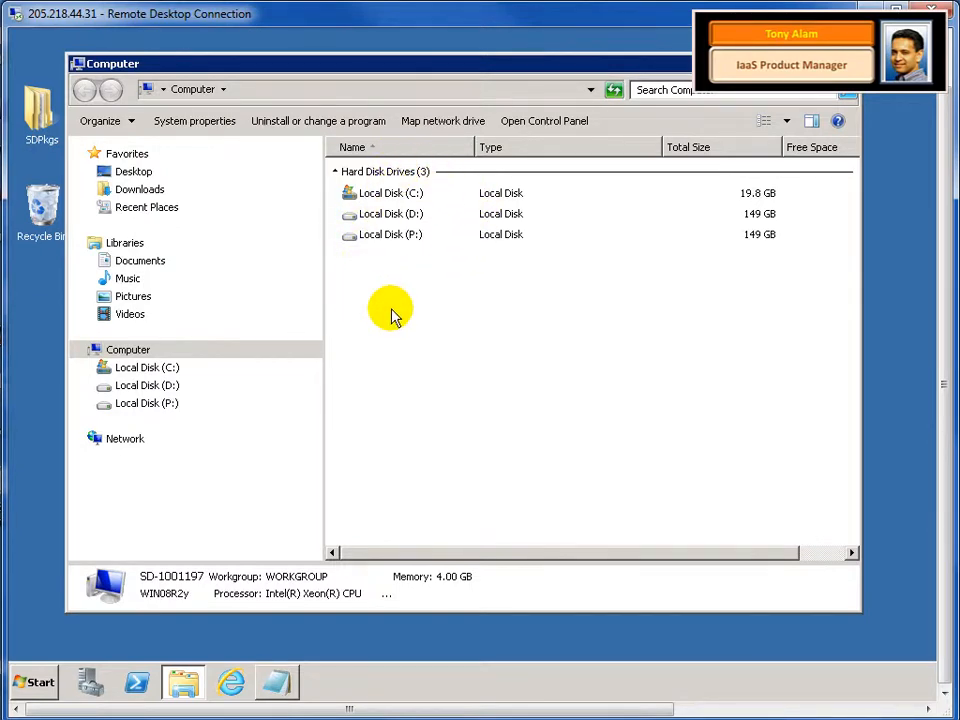
left_click(386, 238)
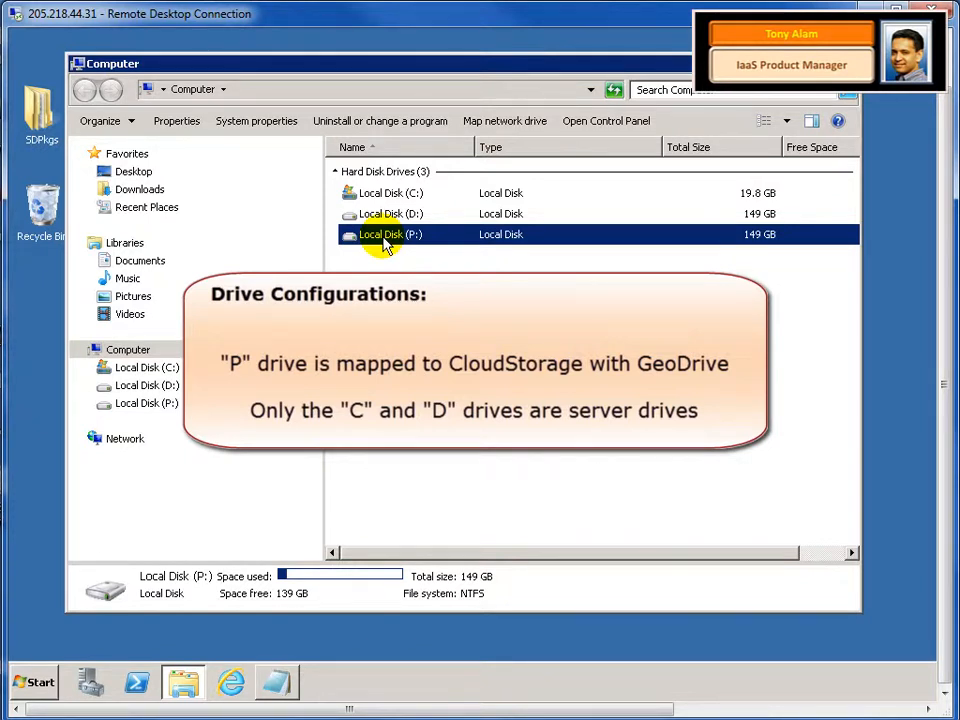
left_click(401, 197)
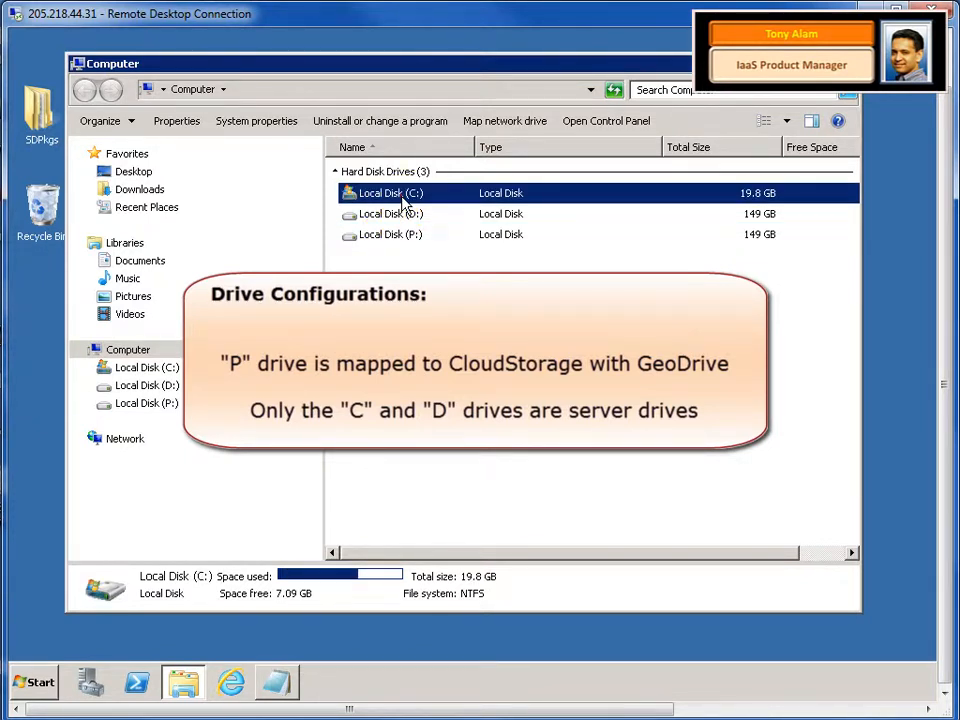
left_click(399, 217)
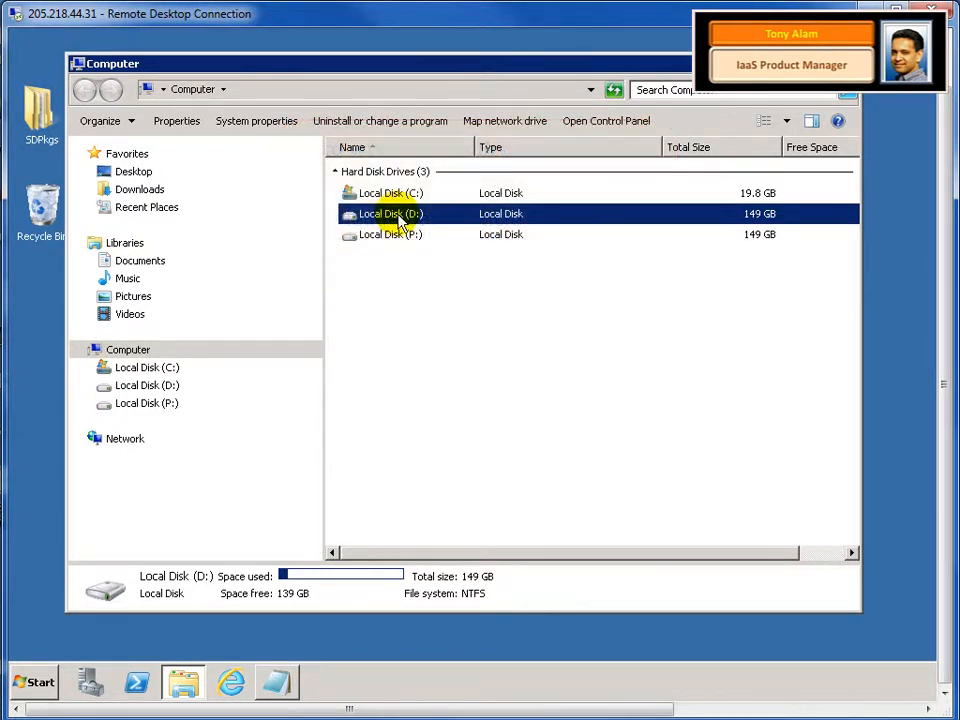
Inspect the source folder D:\My Files and the destination folder P:\My backed up Files, and put the file browser window away
left_click(180, 388)
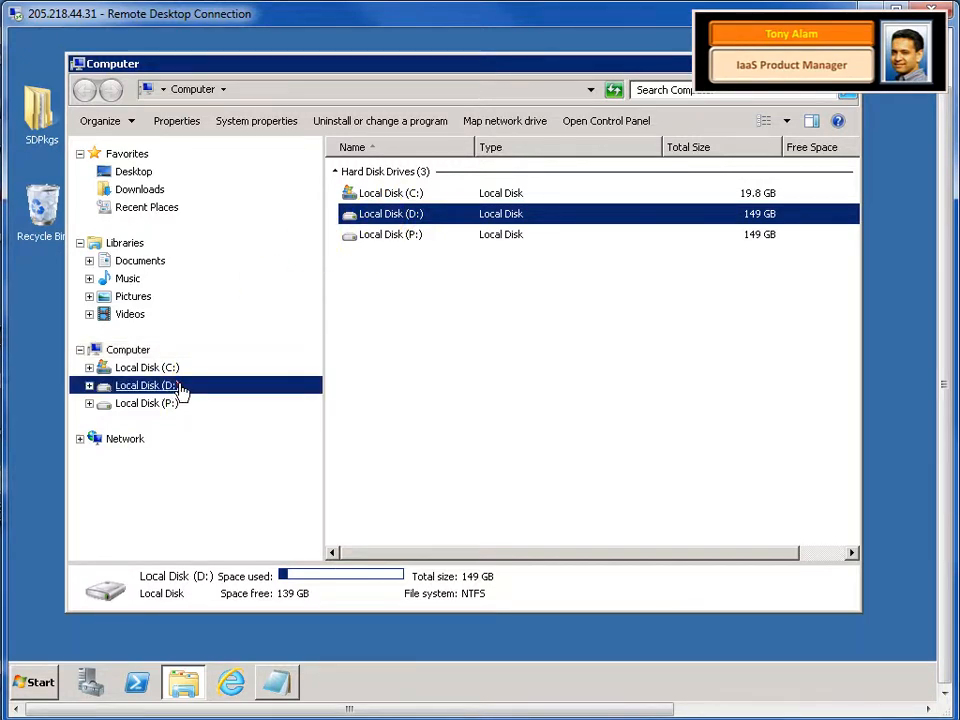
double_click(376, 214)
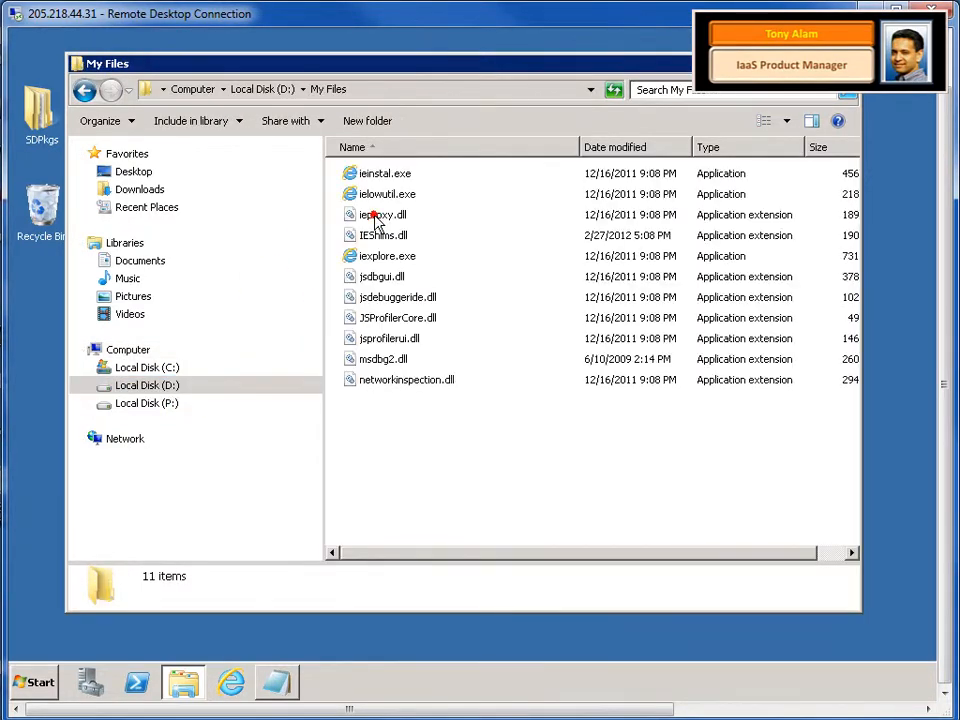
left_click(146, 404)
left_click(377, 181)
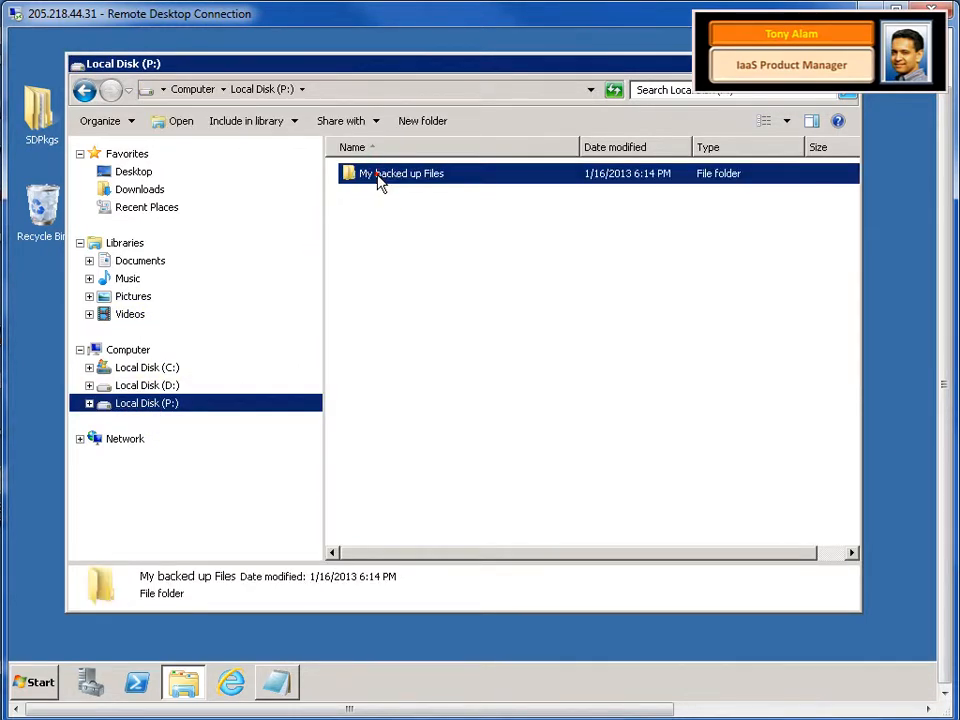
left_click(377, 181)
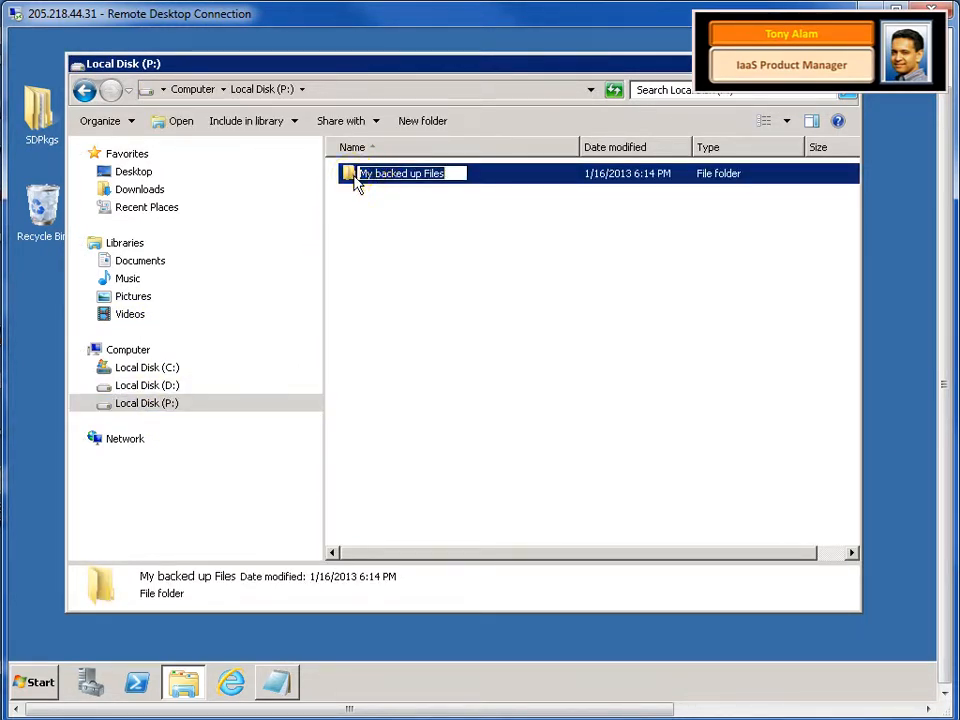
double_click(355, 183)
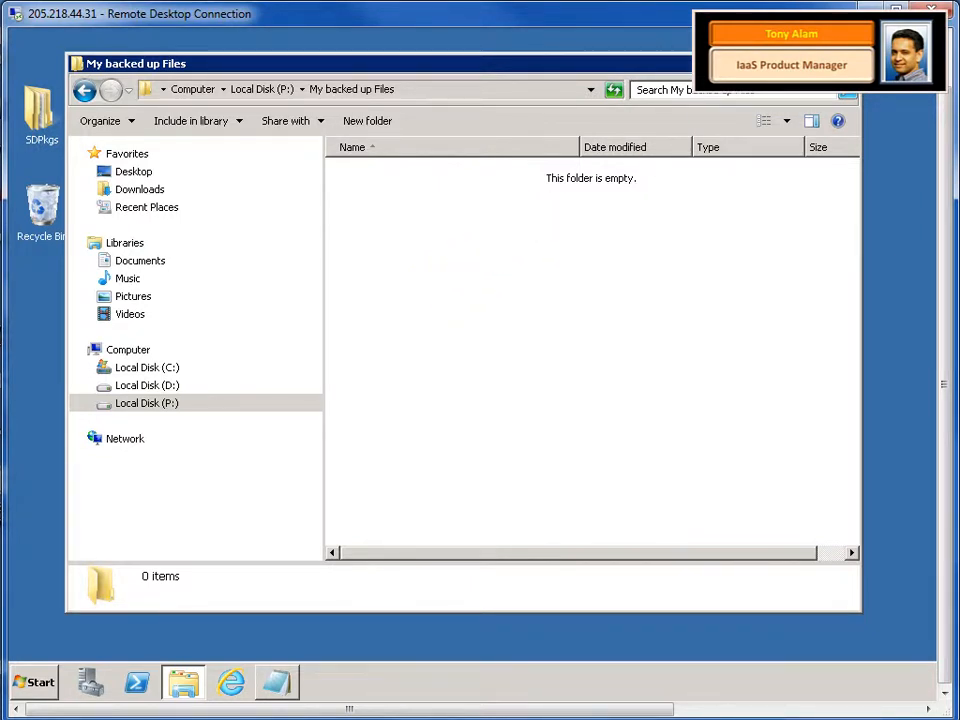
left_click(843, 63)
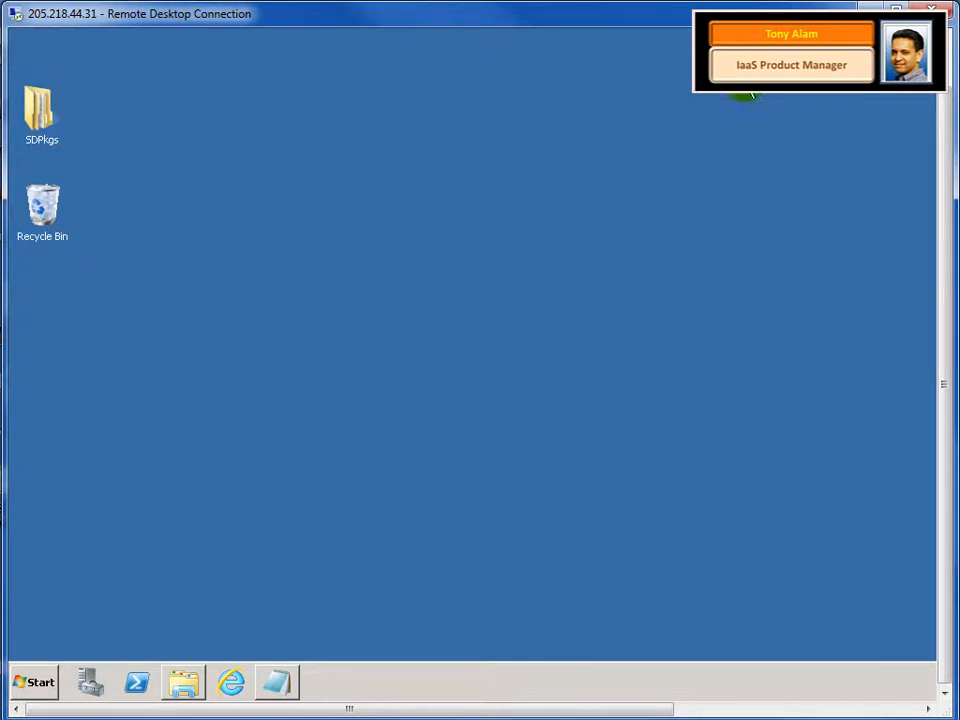
Create a new text document on the desktop and name it backup1.bat, accepting the extension change
right_click(283, 212)
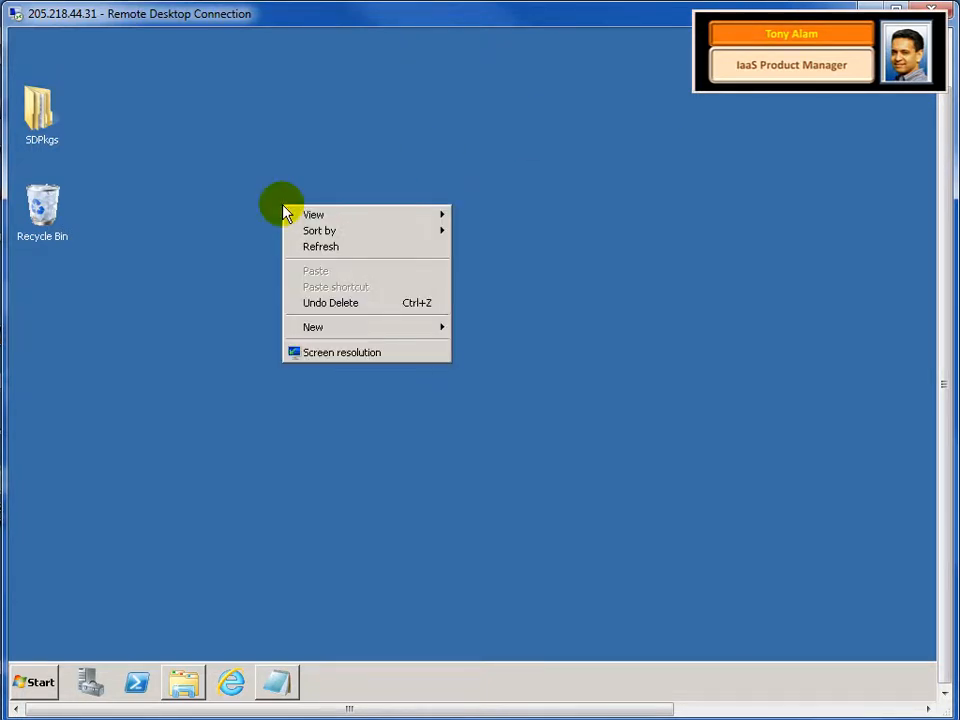
left_click(333, 328)
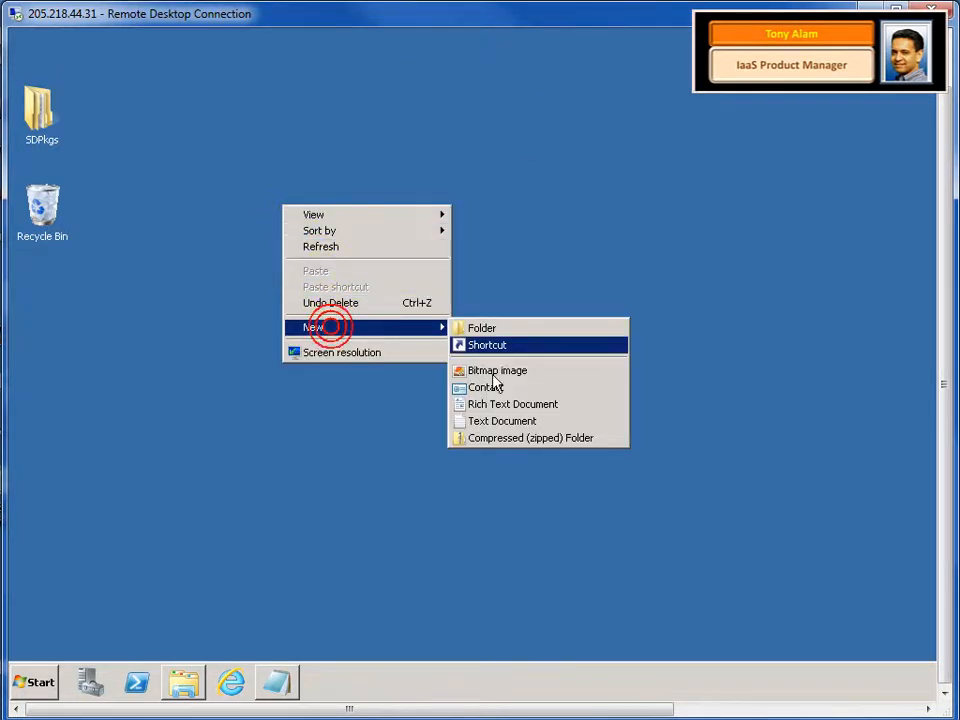
left_click(503, 424)
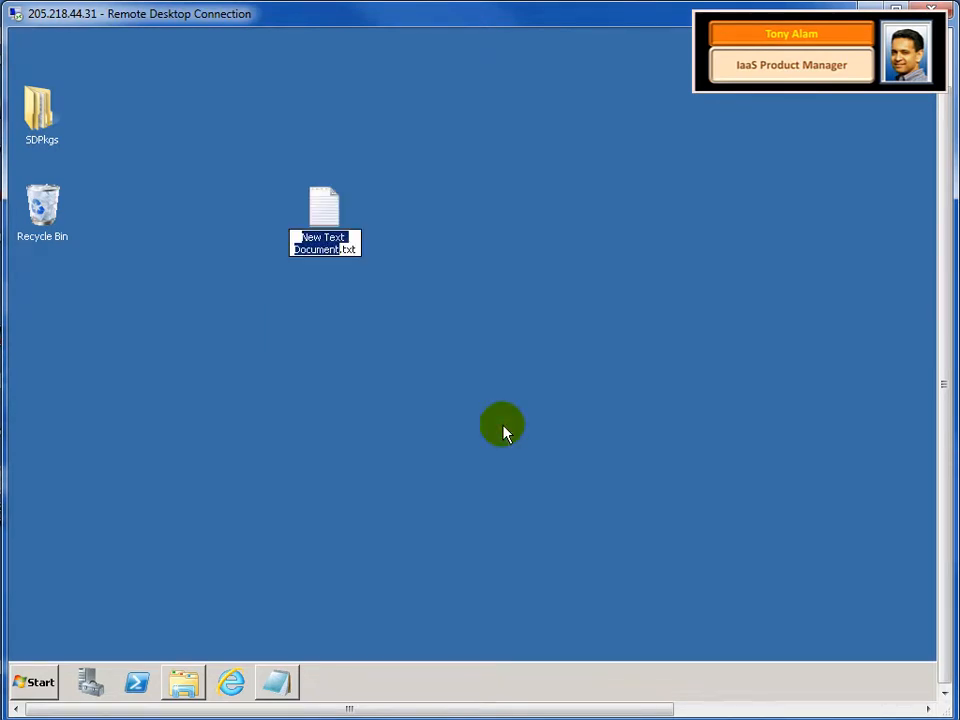
type("backup1")
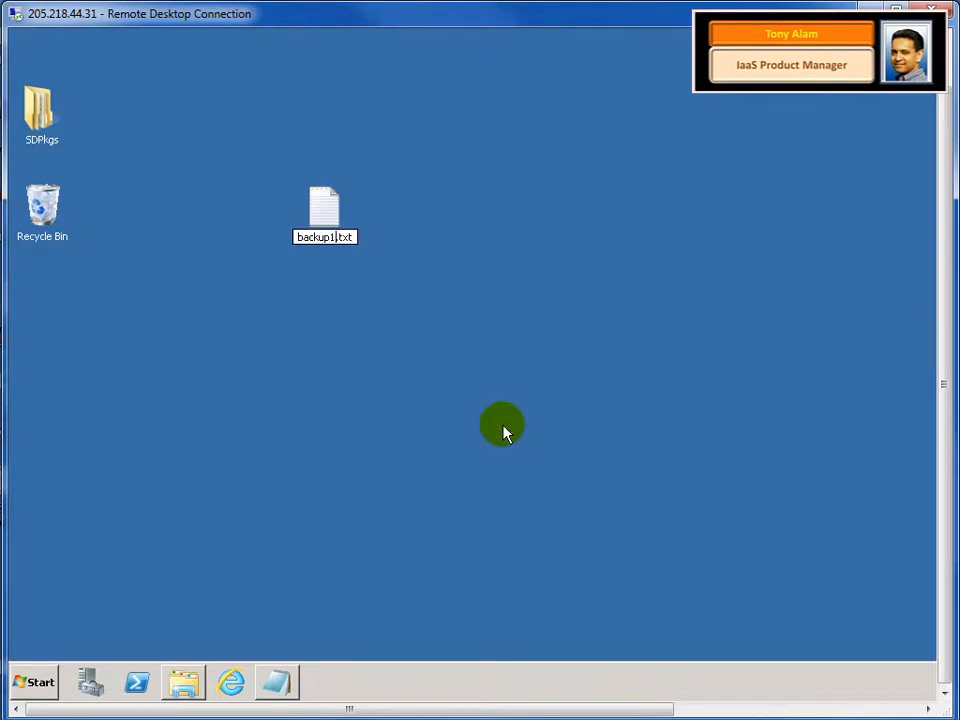
key("Delete")
key("Delete")
key("Delete")
key("Delete")
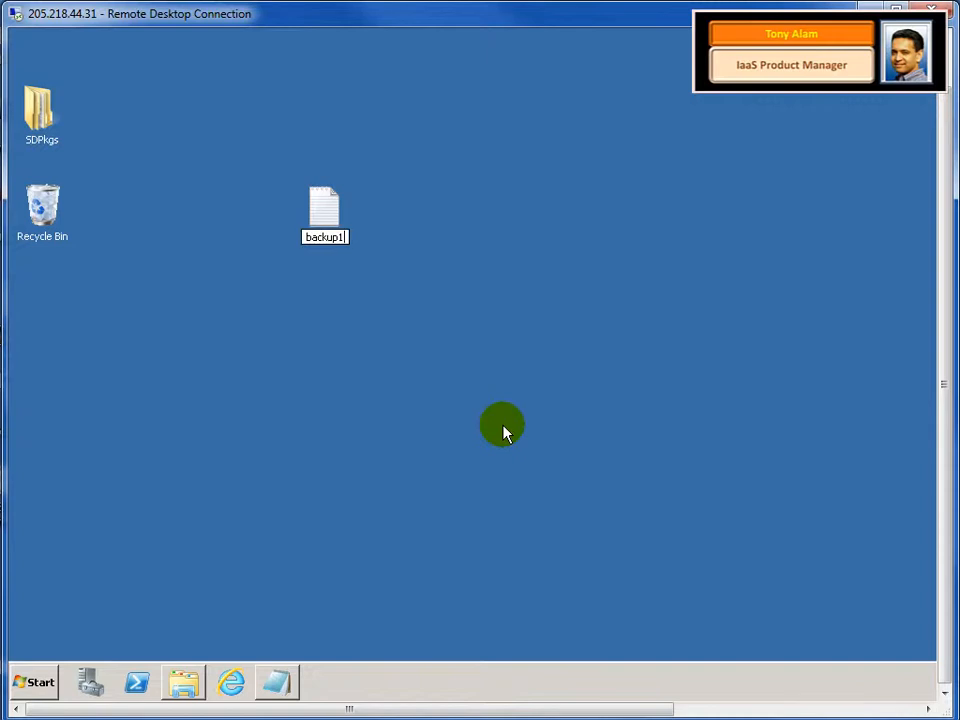
type(".bat")
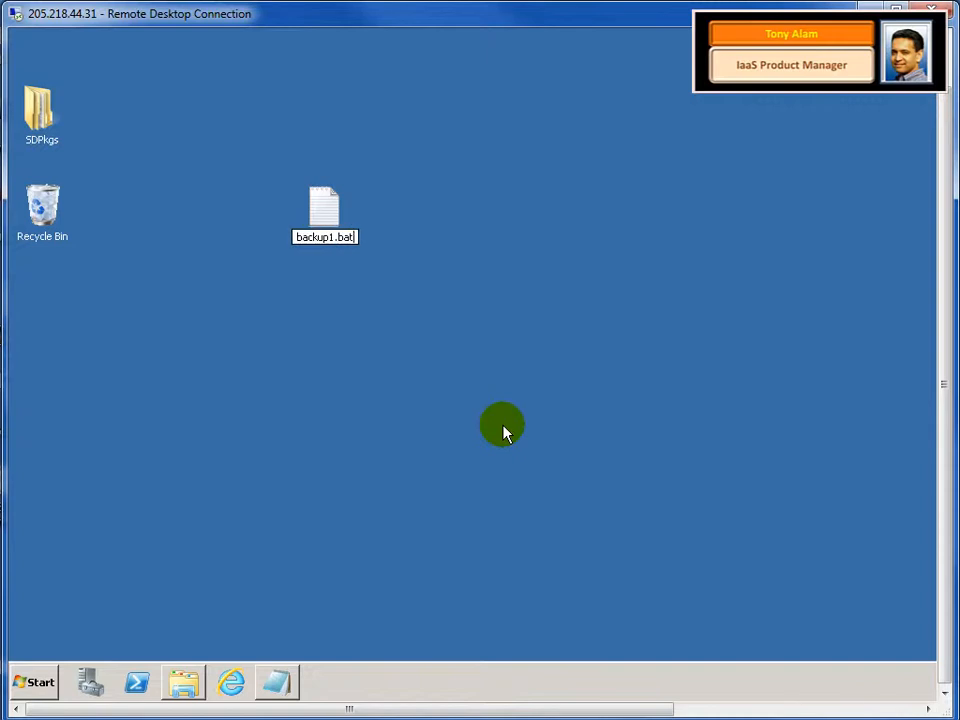
key("Return")
left_click(704, 344)
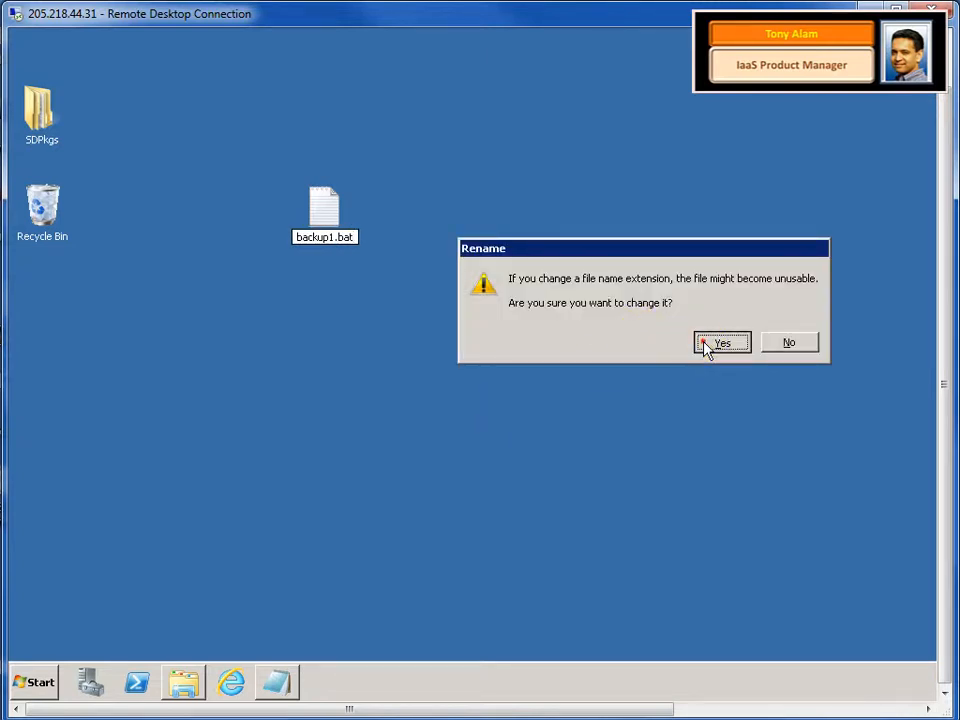
Open backup1.bat for editing and enter the command template "xcopy source dest flags"
right_click(332, 205)
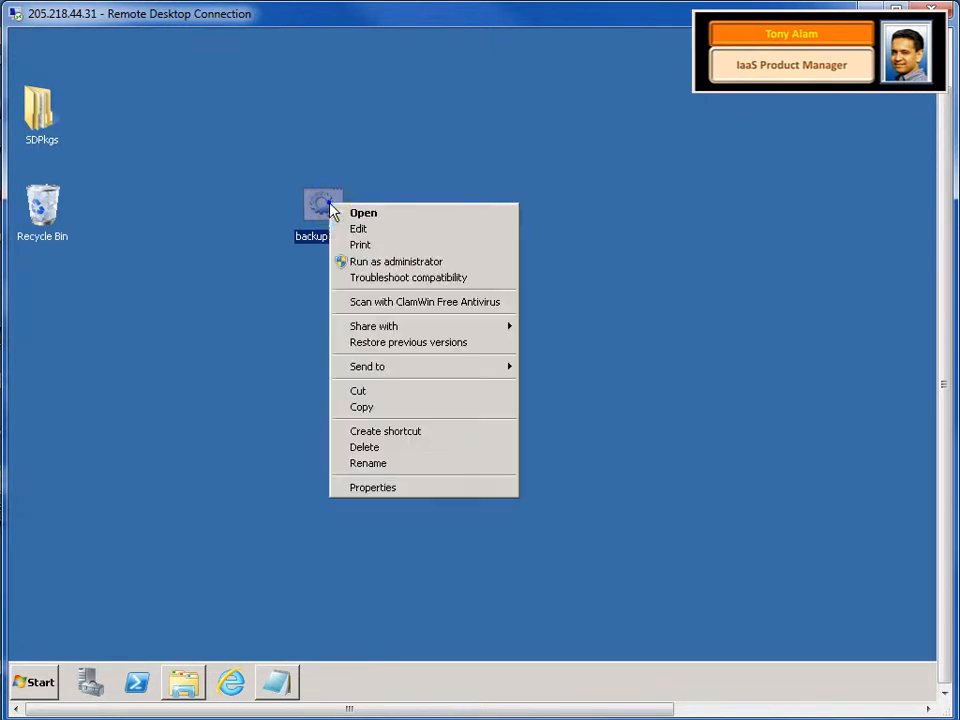
left_click(357, 230)
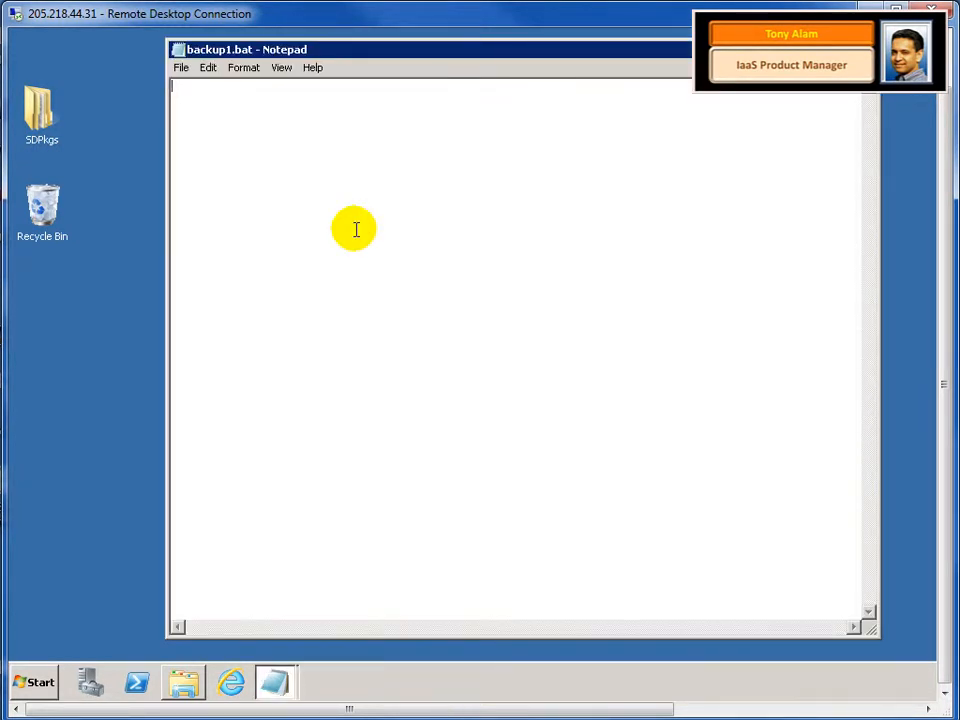
type("X")
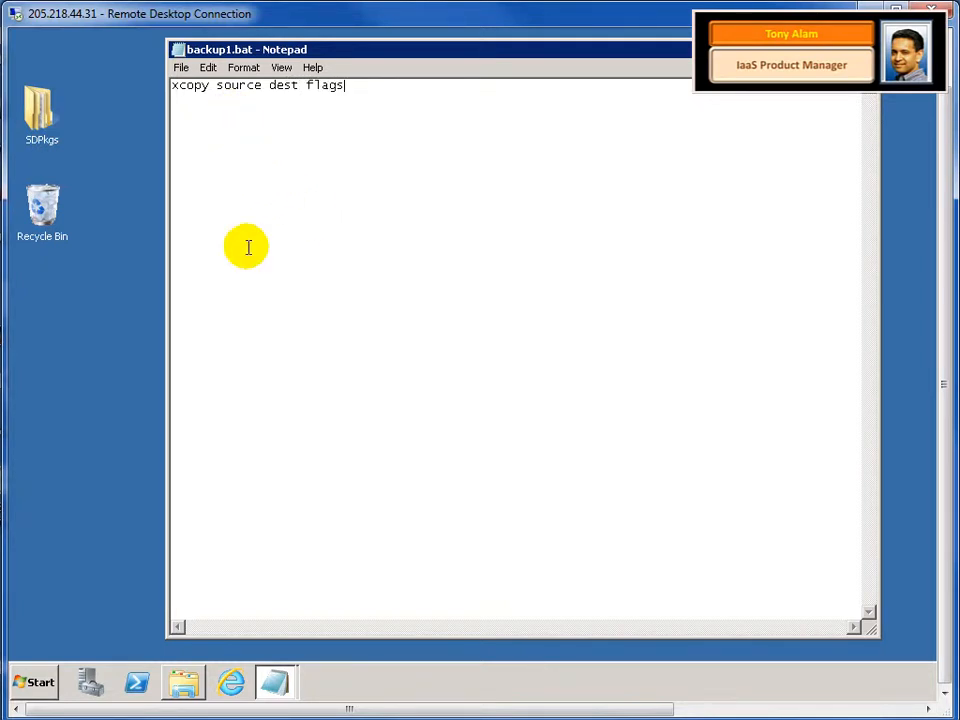
Browse to the My Files folder on the D: drive and copy its full path
left_click(192, 686)
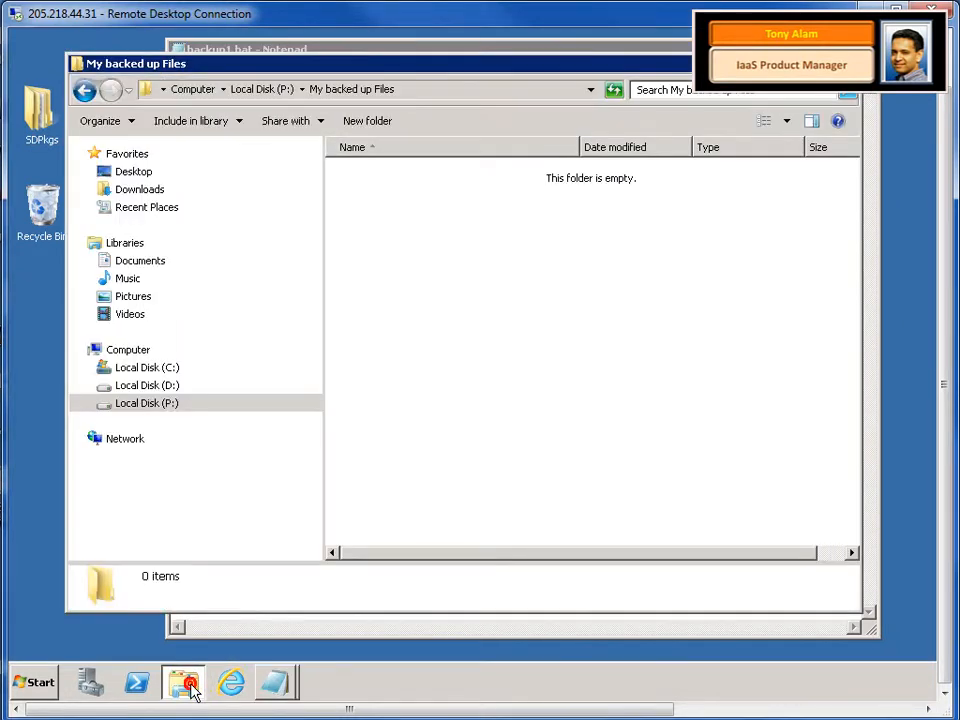
left_click(176, 387)
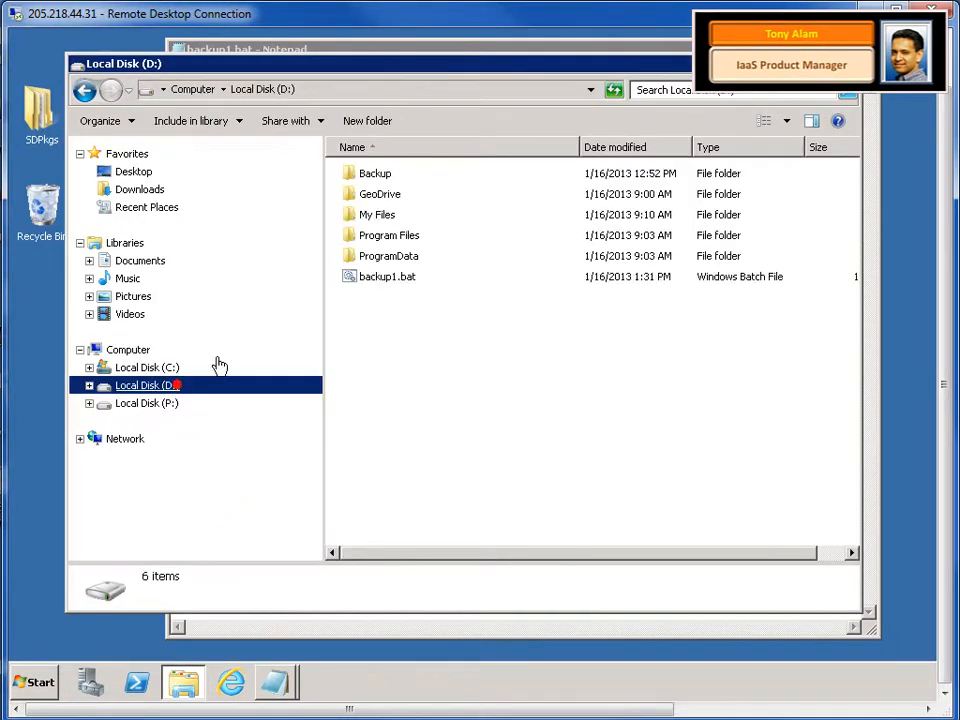
left_click(388, 219)
double_click(388, 219)
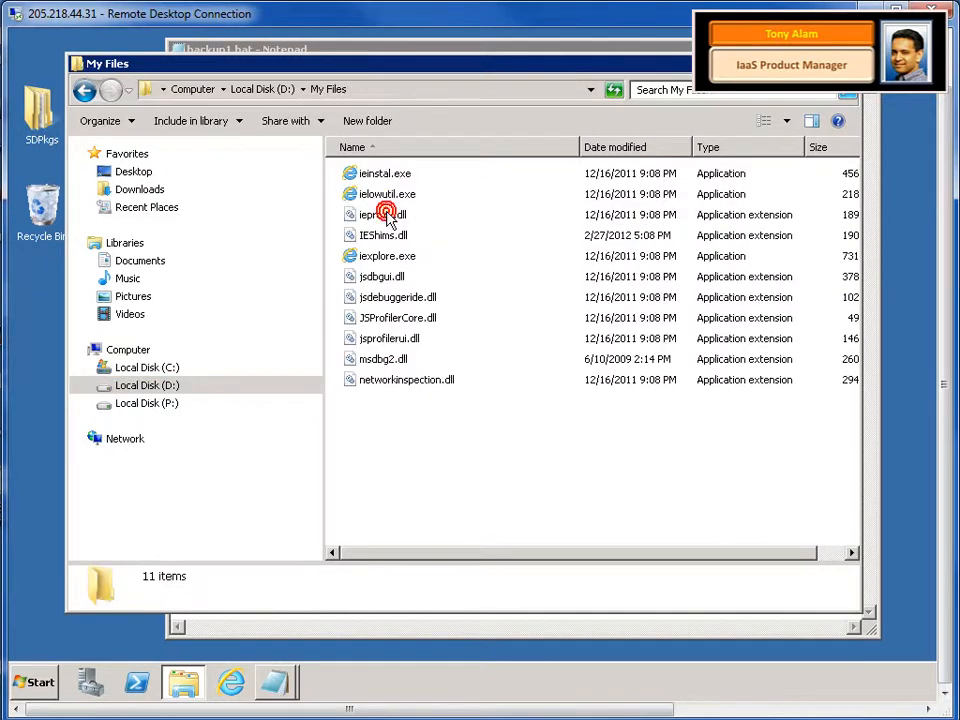
left_click(352, 91)
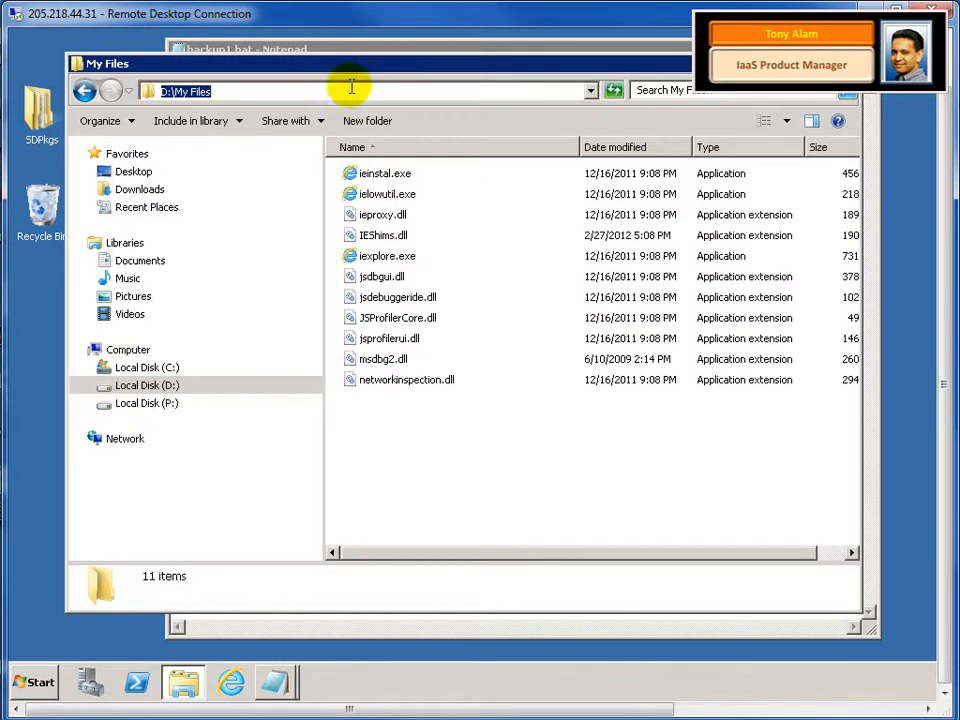
right_click(201, 94)
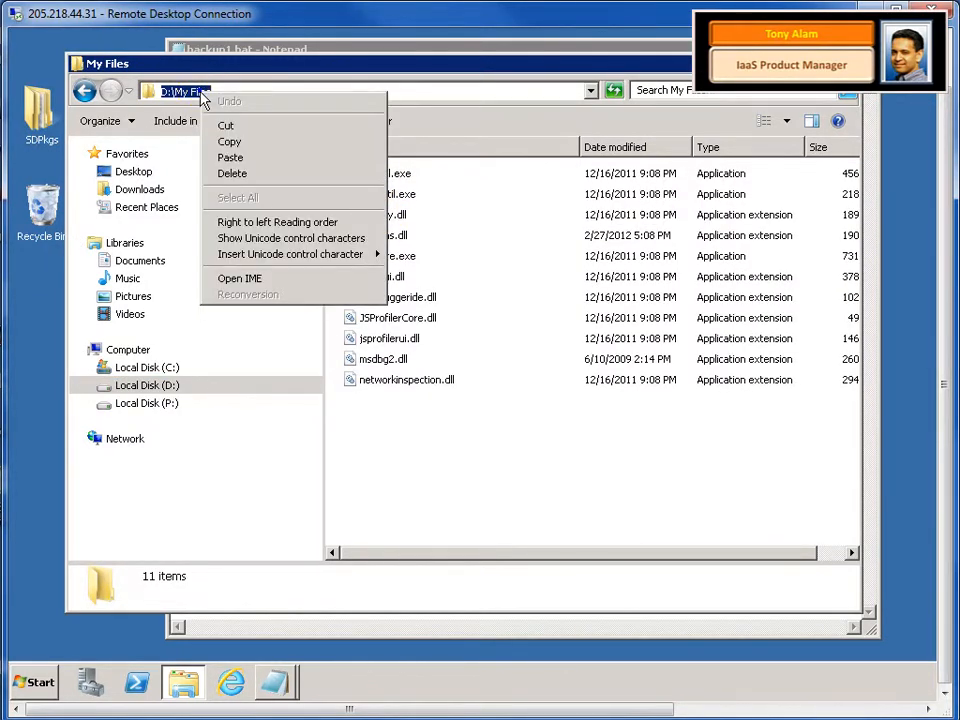
left_click(229, 143)
Replace the "source" placeholder in backup1.bat with the copied path, enclosed in quotes as "D:\My Files"
left_click(293, 51)
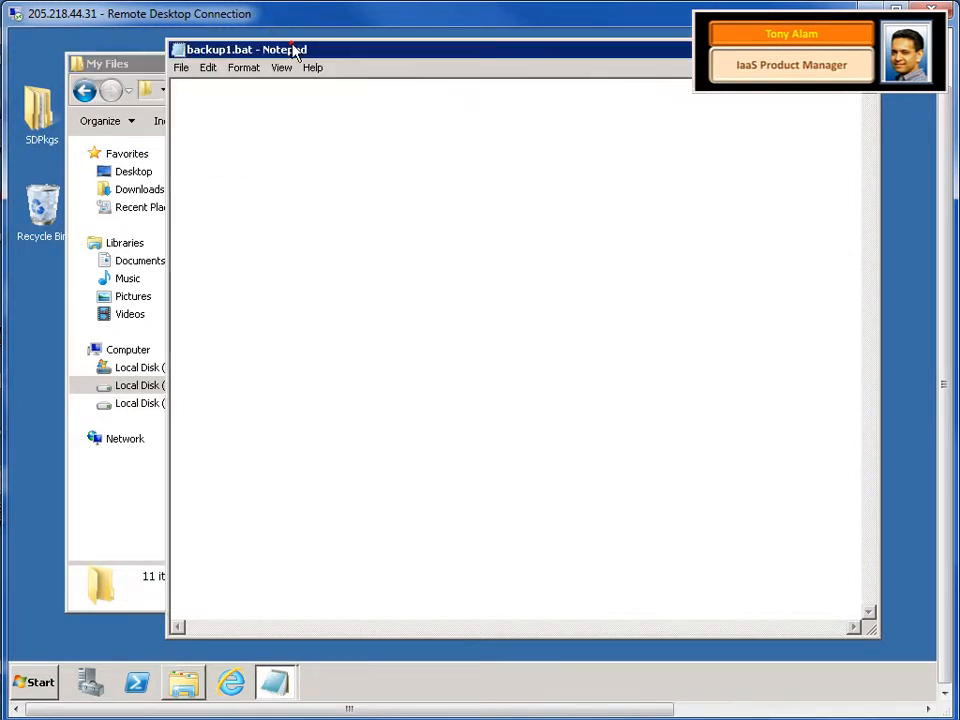
type("xcopy source dest flags")
double_click(240, 85)
right_click(247, 81)
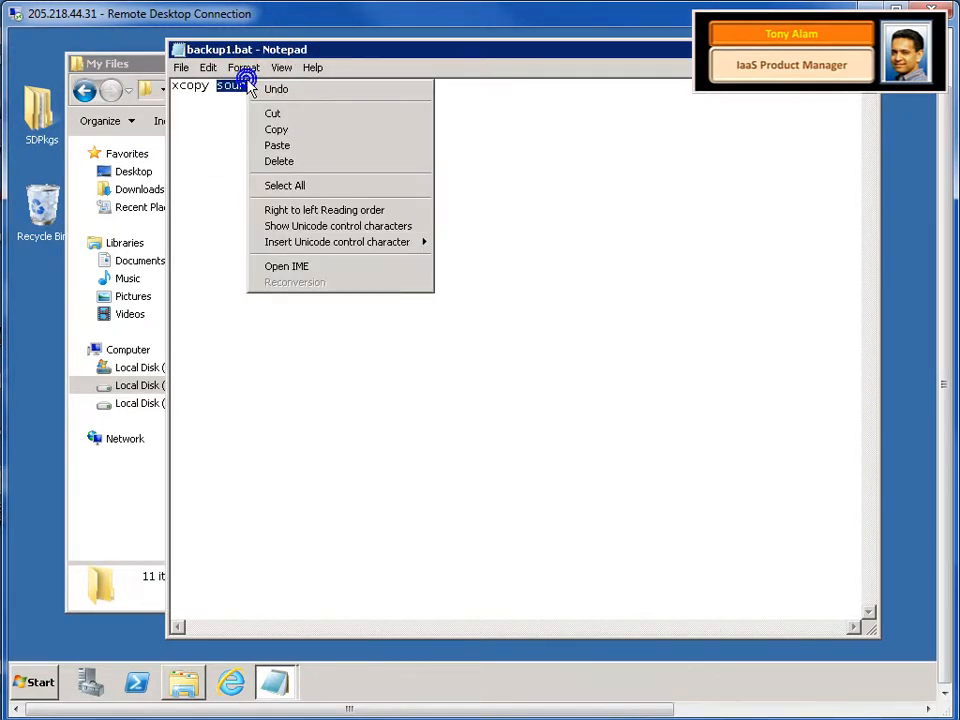
left_click(287, 147)
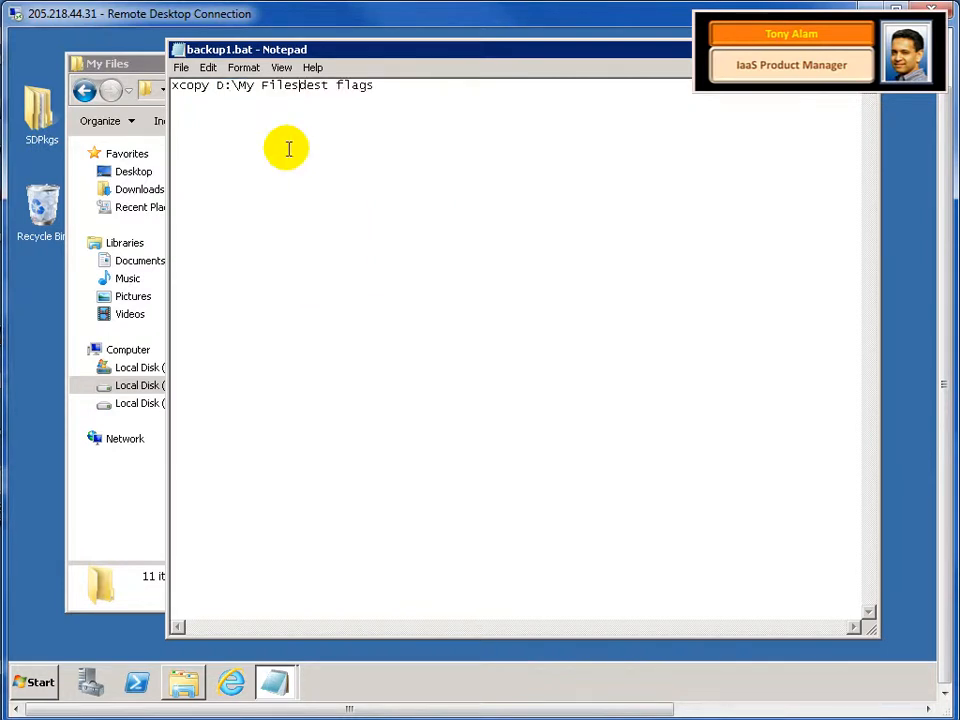
type("\"")
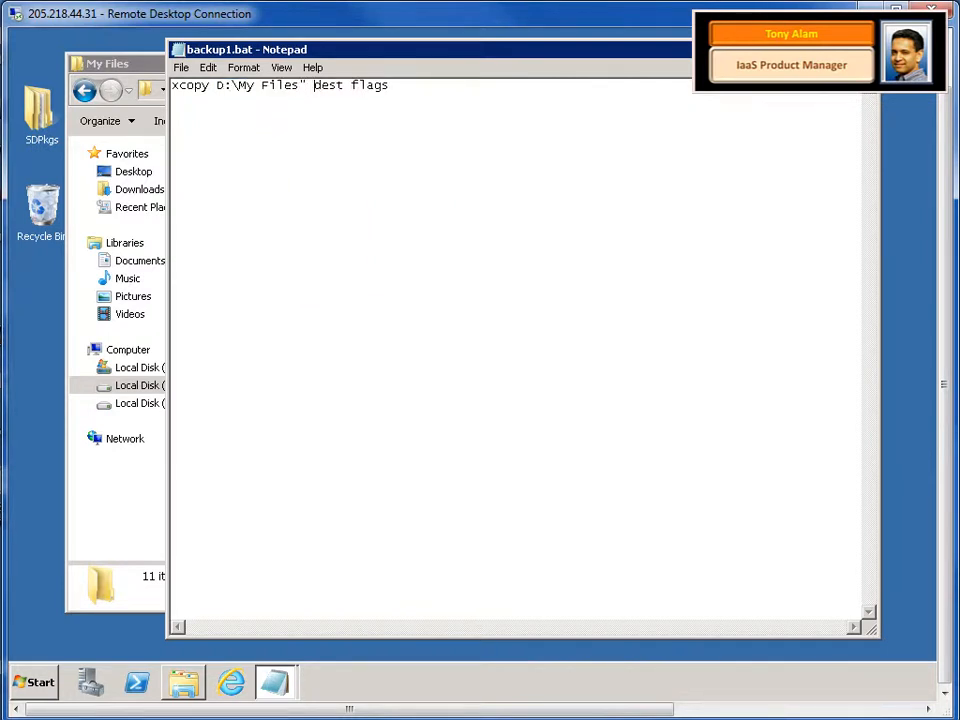
left_click(214, 85)
type("\"")
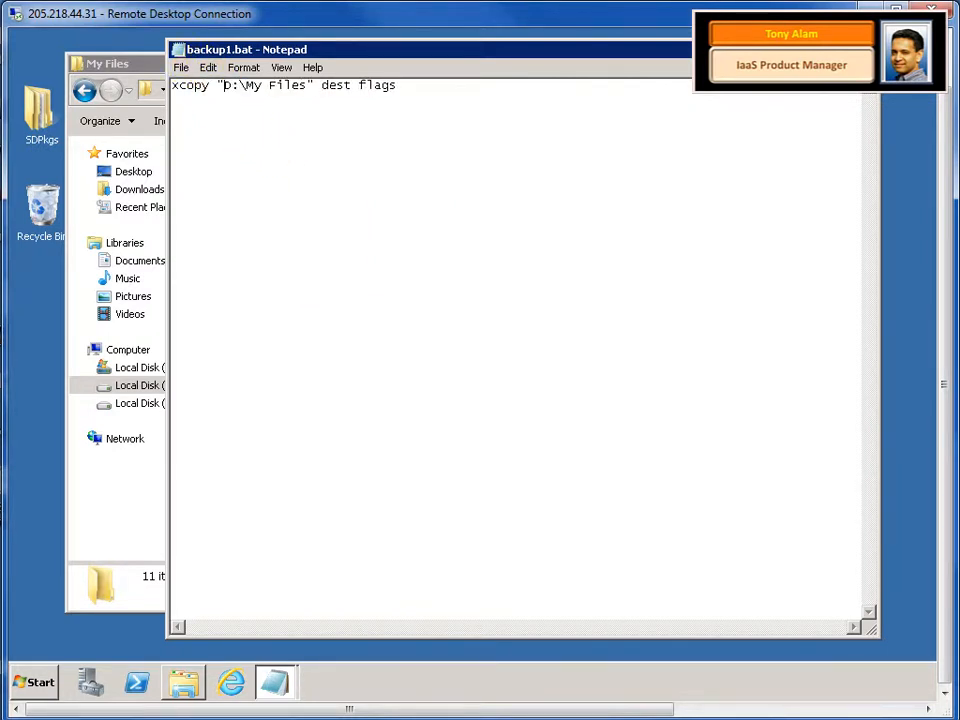
Browse to the My backed up Files folder on the P: drive and copy its full path
left_click(143, 62)
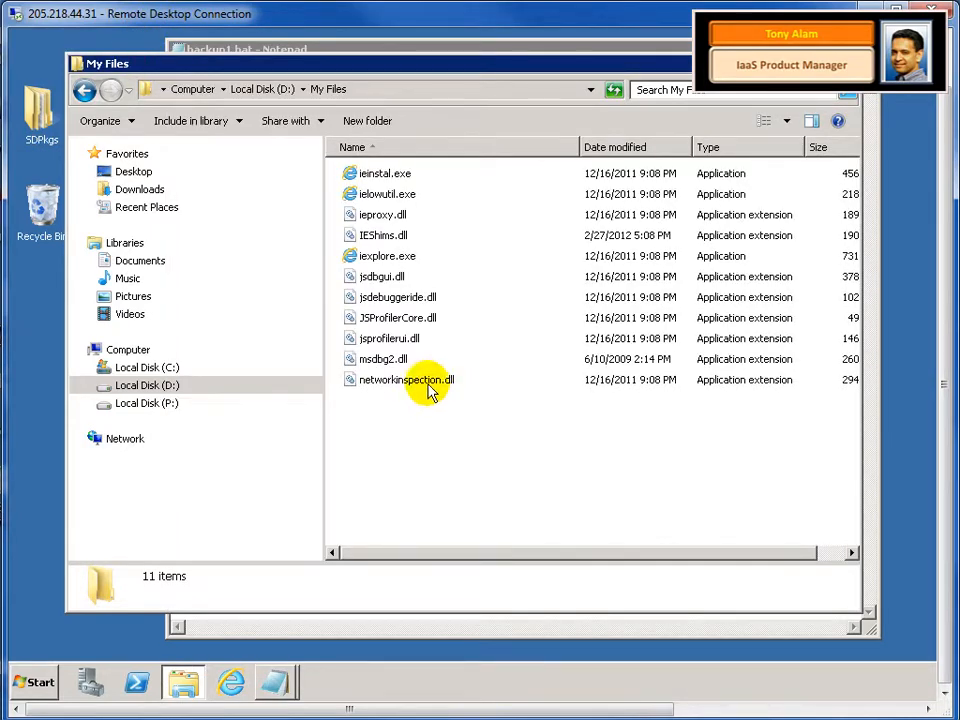
left_click(176, 405)
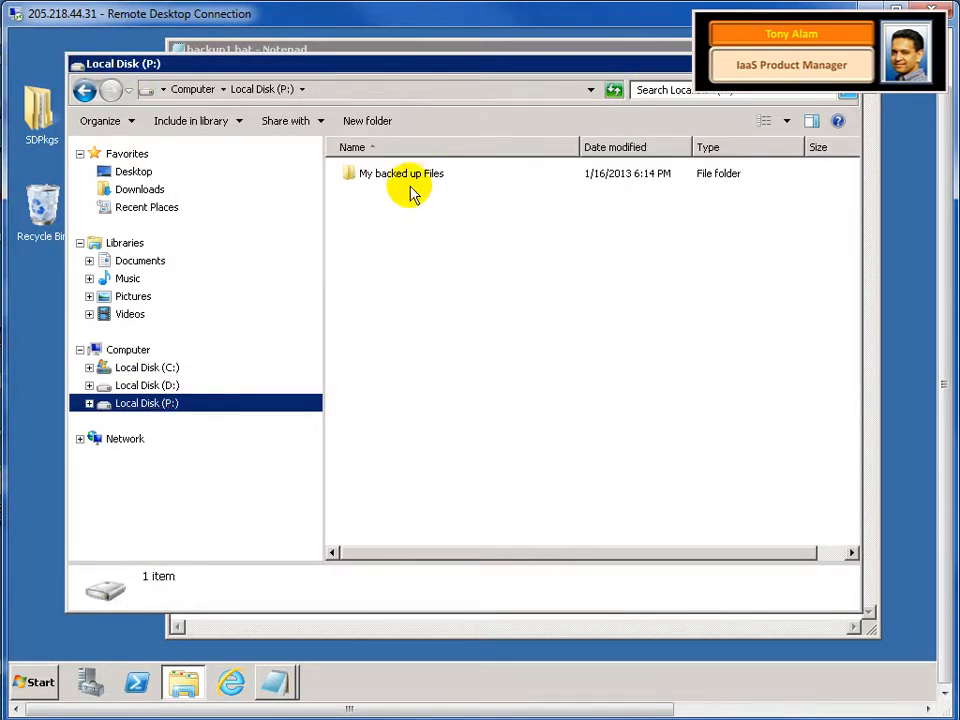
double_click(412, 190)
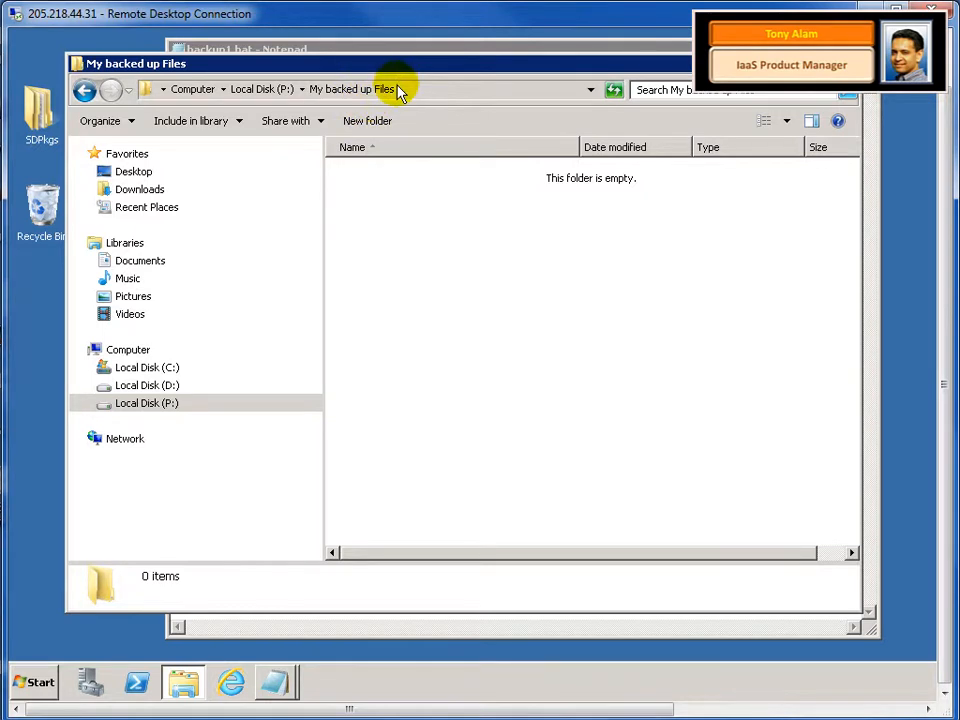
left_click(398, 88)
right_click(214, 91)
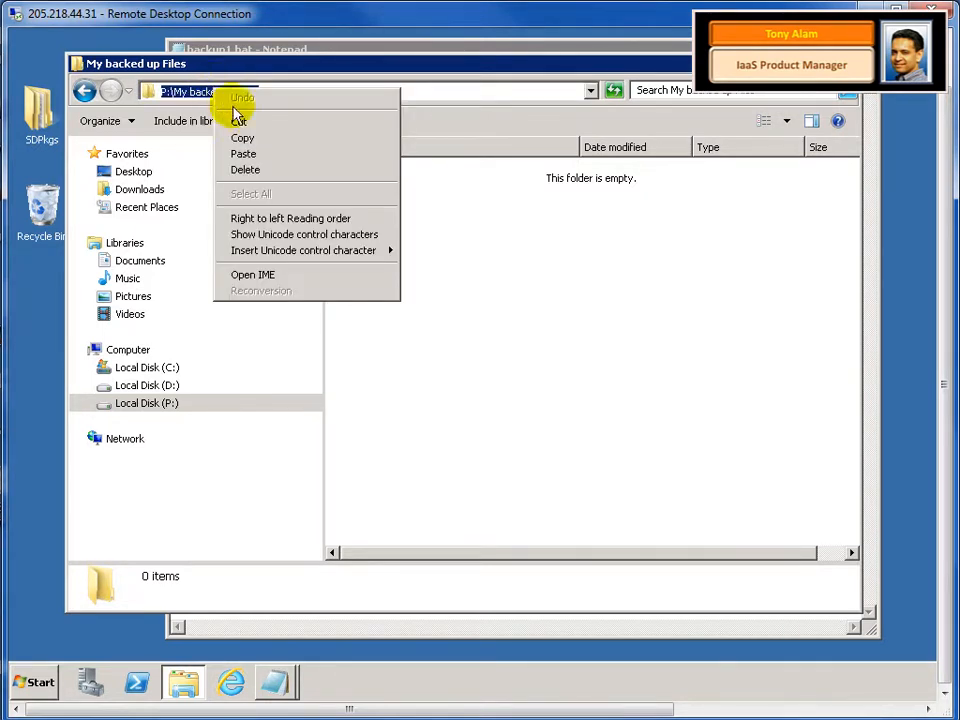
left_click(255, 139)
Replace the "dest" placeholder in backup1.bat with the copied path, enclosed in quotes as "P:\My backed up Files"
left_click(322, 47)
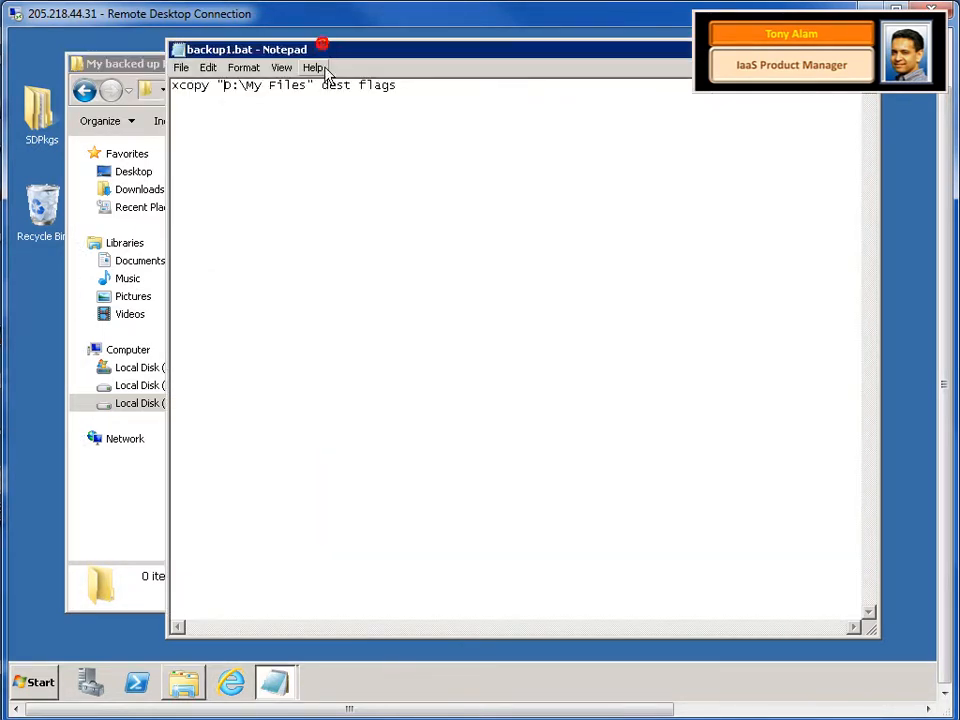
double_click(335, 86)
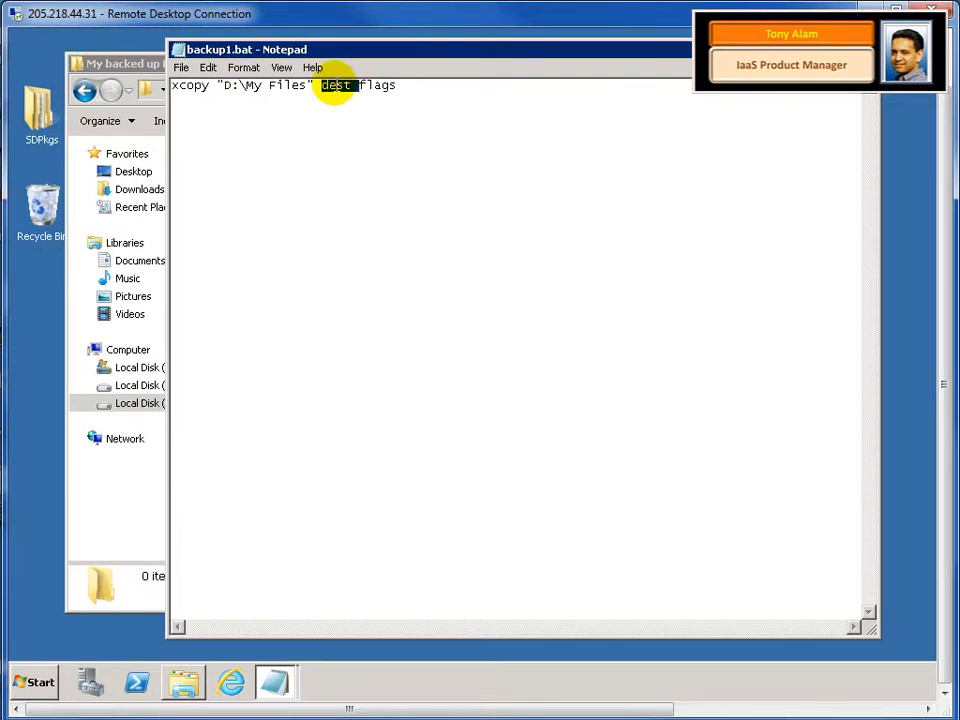
key("ctrl+v")
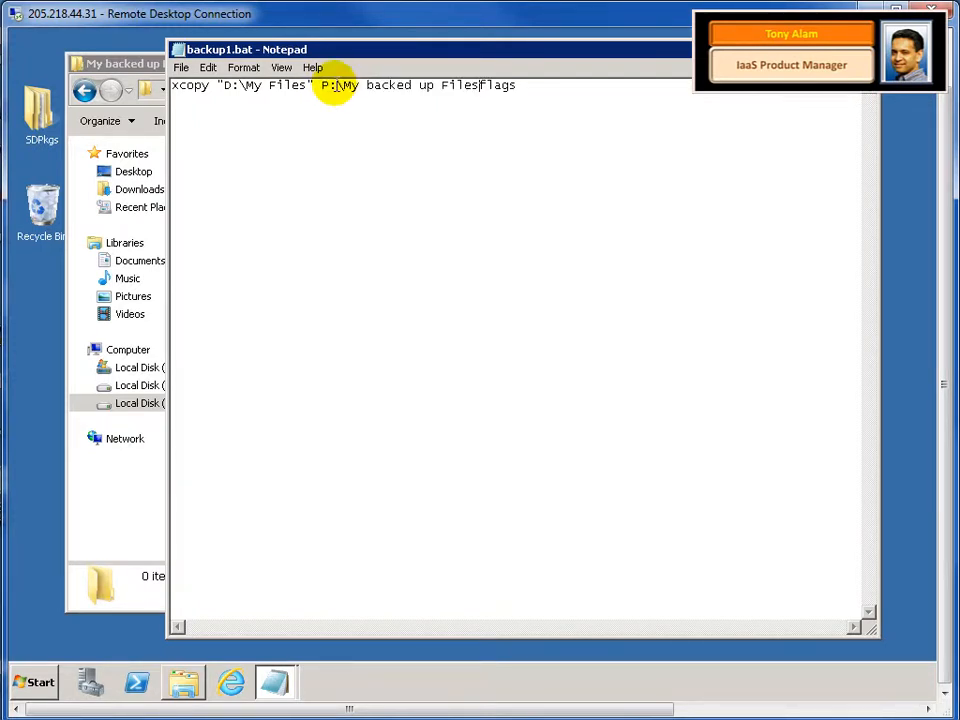
type("\"")
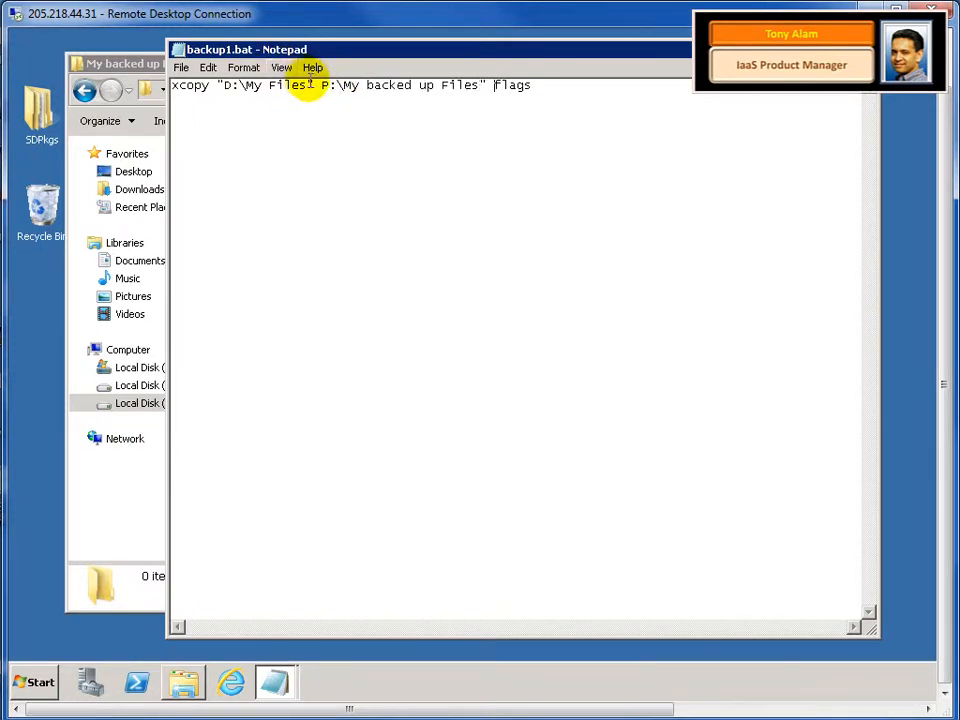
left_click(322, 86)
type("\"")
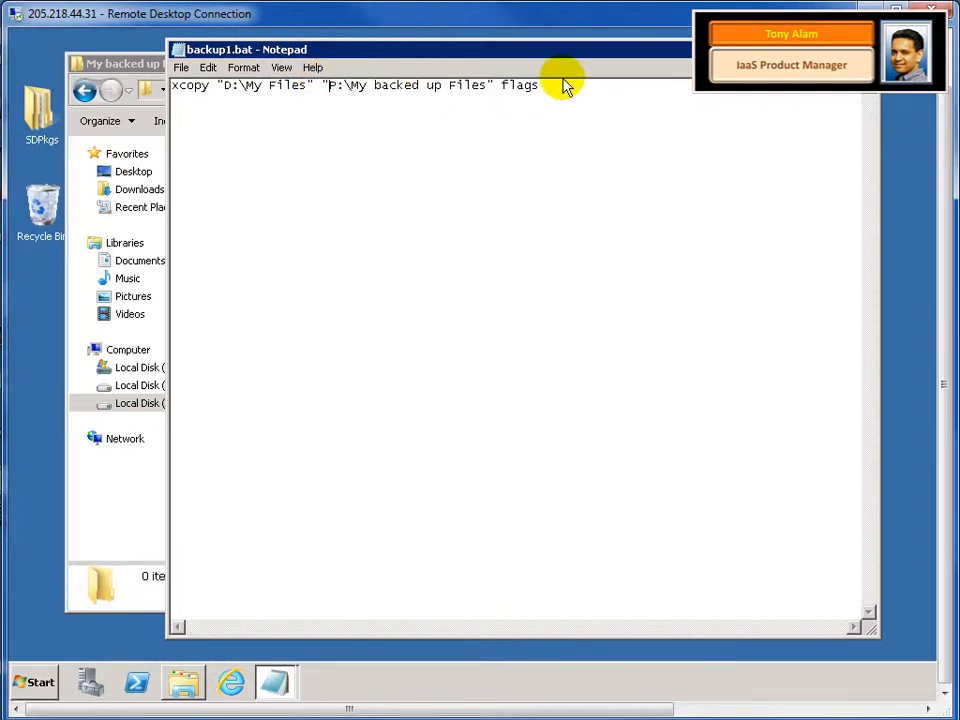
Open a command prompt (cmd) and run "xcopy /?" to review the available xcopy flags
left_click(30, 681)
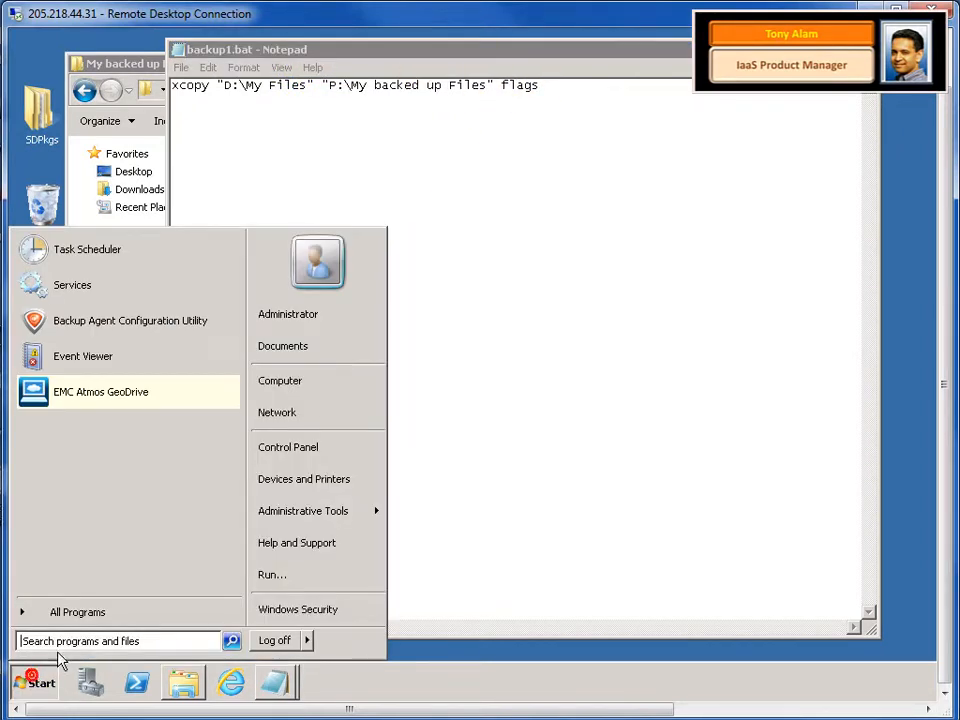
left_click(71, 640)
type("cmd")
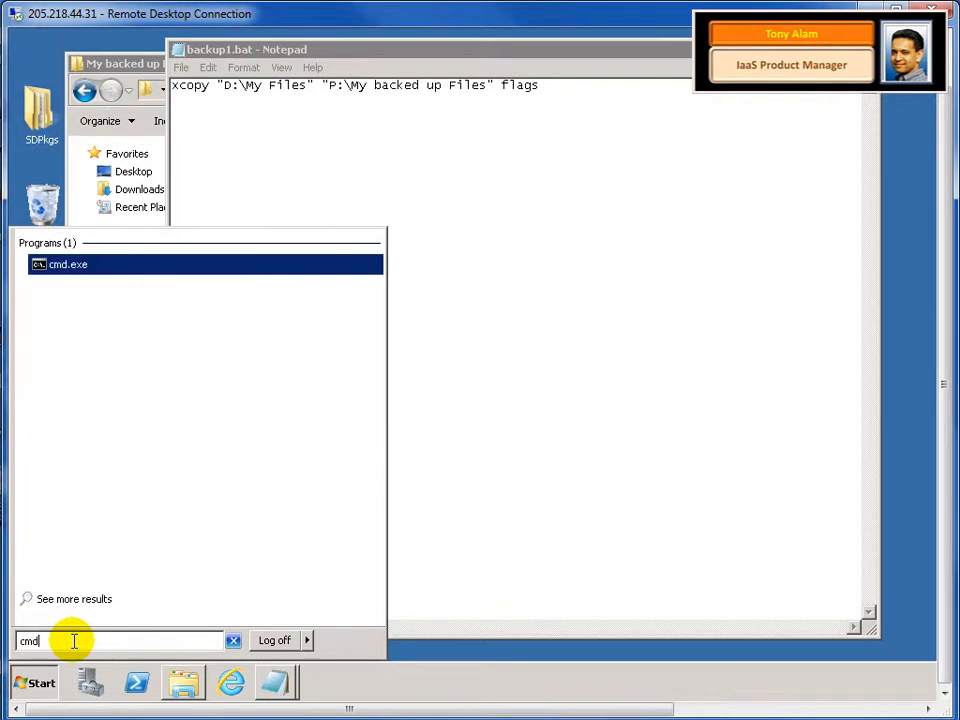
key("Return")
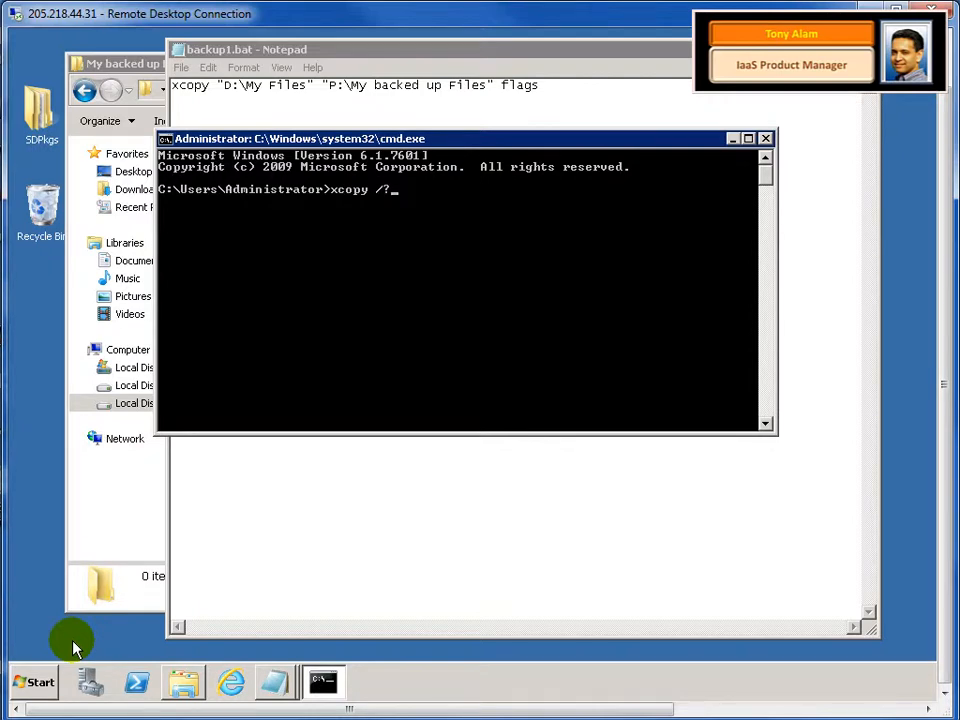
key("Return")
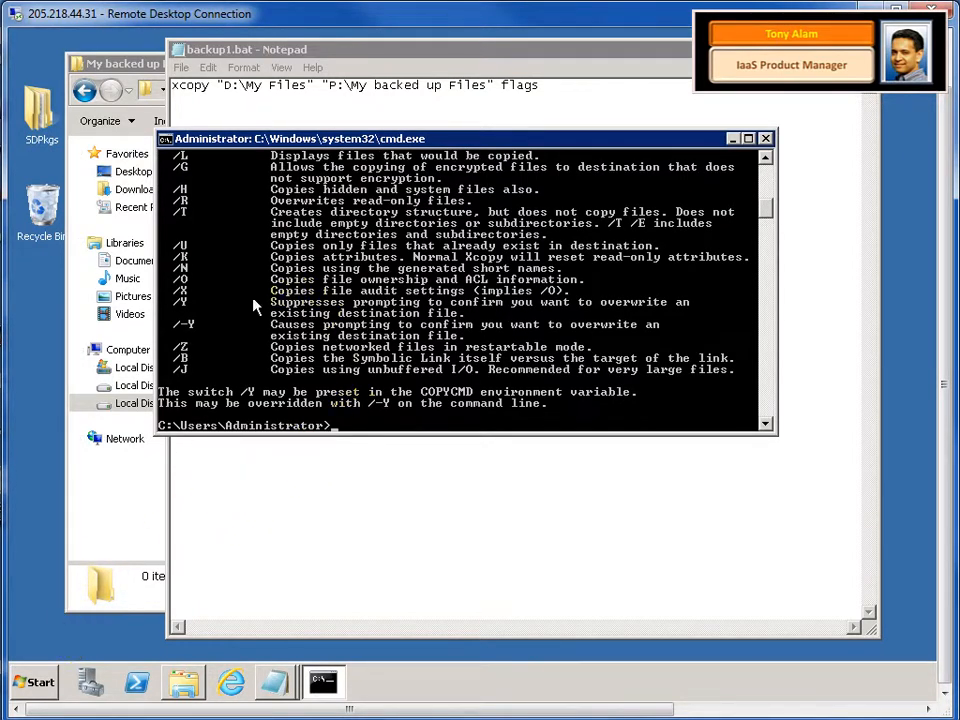
left_click_drag(763, 208, 766, 190)
Replace the "flags" placeholder in backup1.bat with "/e /d /y" and save the file
left_click(797, 180)
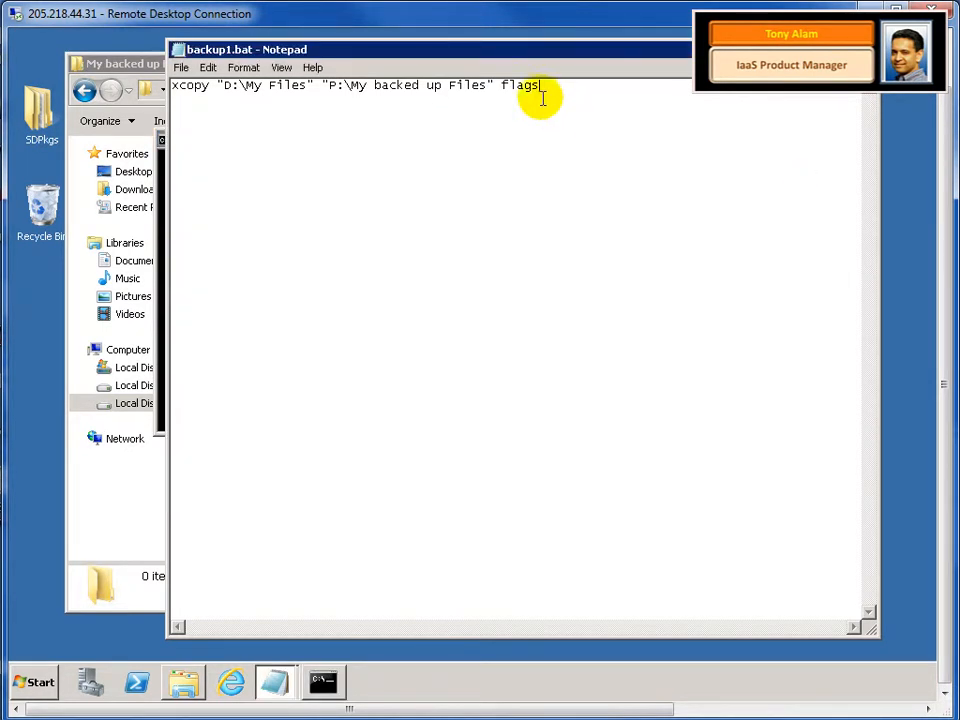
double_click(528, 86)
type("/e /d /y")
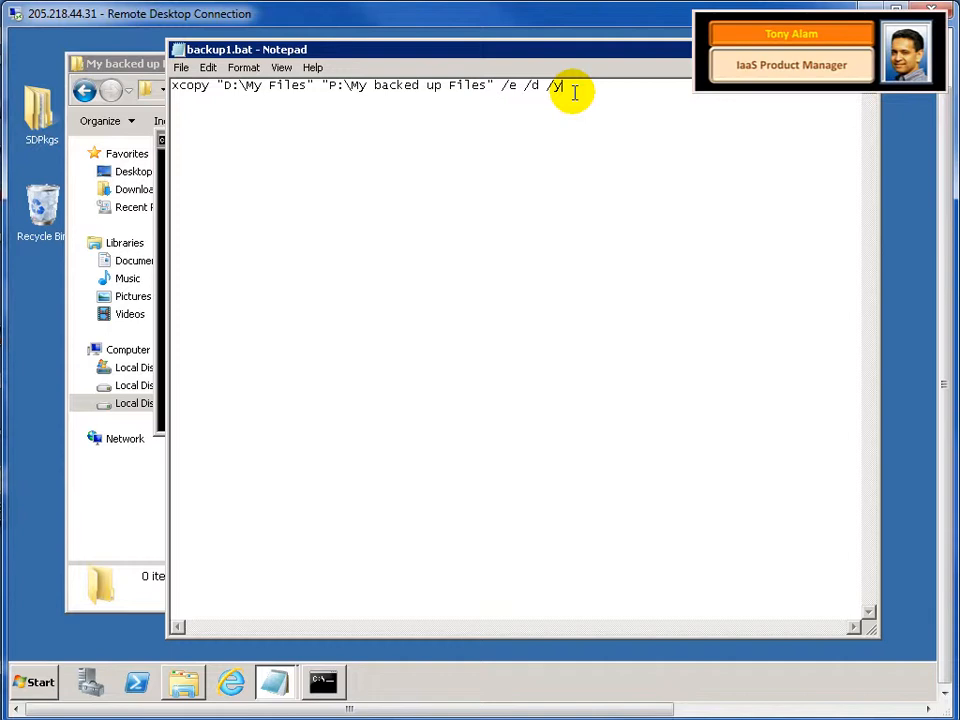
left_click(183, 67)
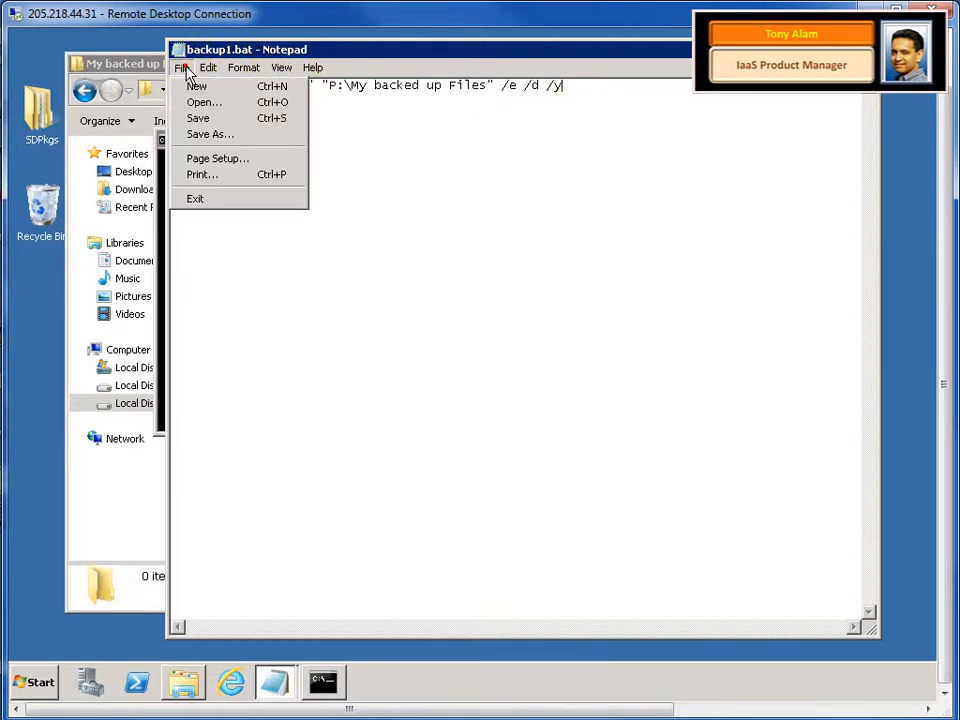
left_click(199, 117)
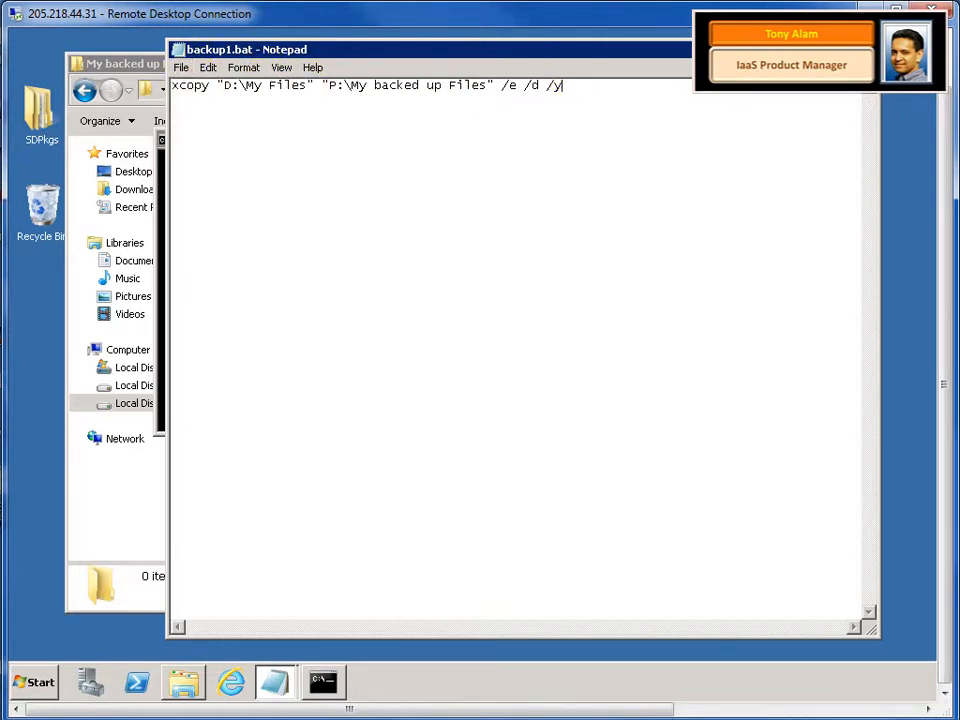
Clear the desktop by minimizing the backup1.bat and My backed up Files windows and closing the command prompt
left_click(834, 49)
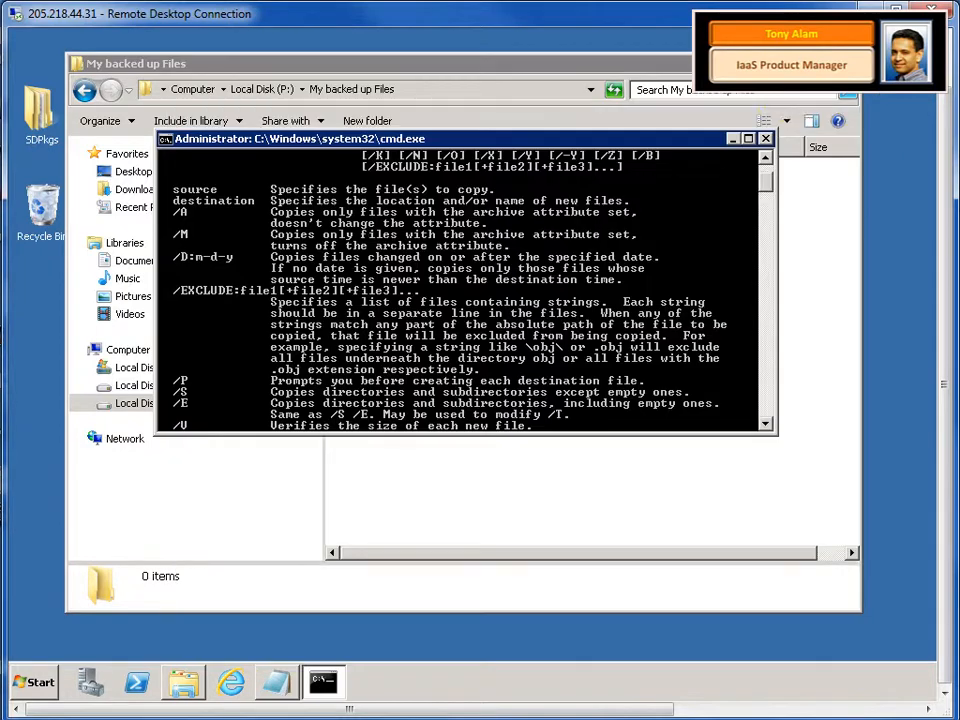
left_click(763, 140)
left_click(815, 64)
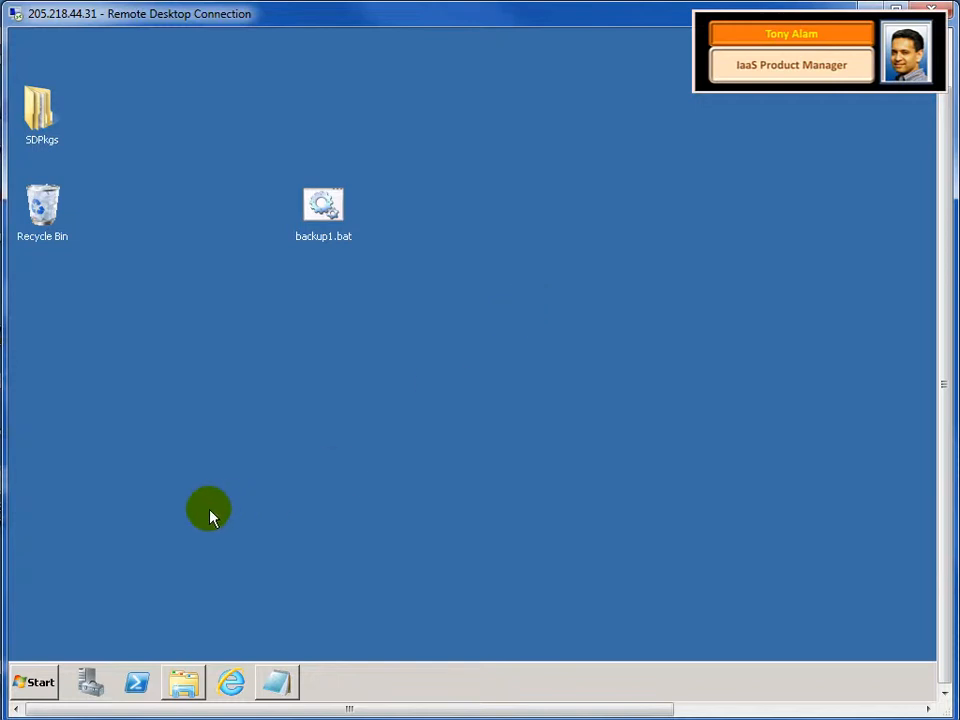
Launch Task Scheduler from the System Tools in Accessories
left_click(32, 684)
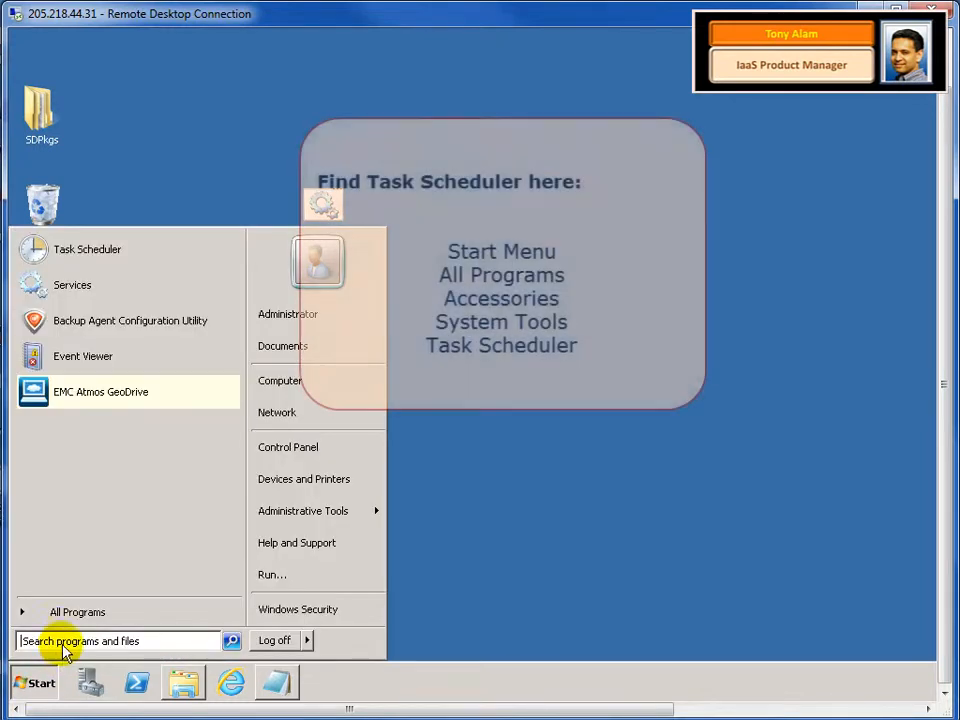
left_click(72, 616)
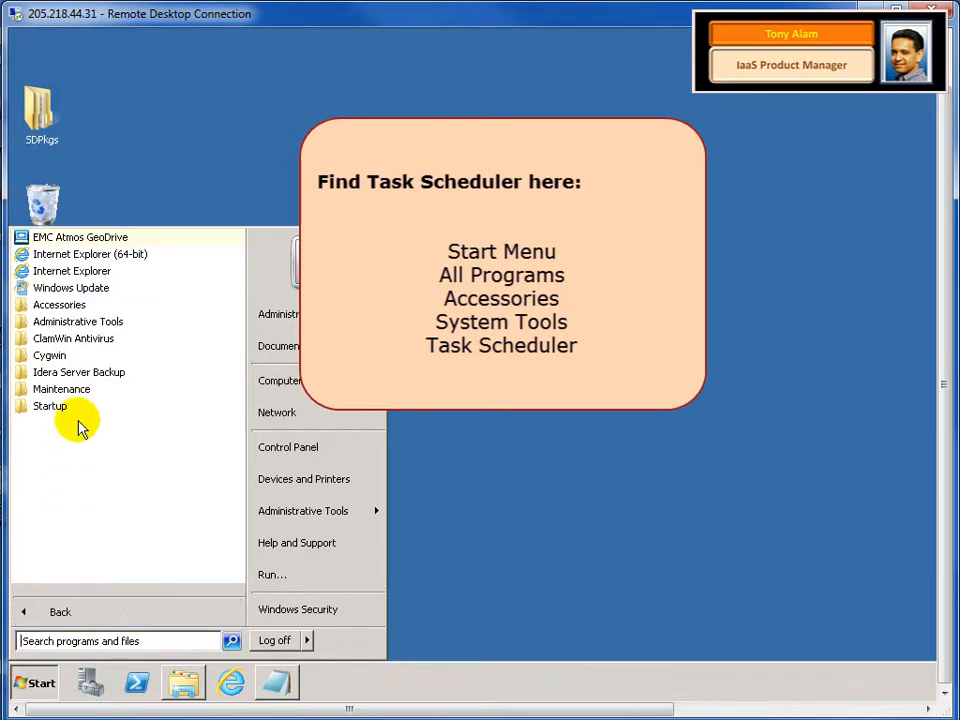
left_click(68, 306)
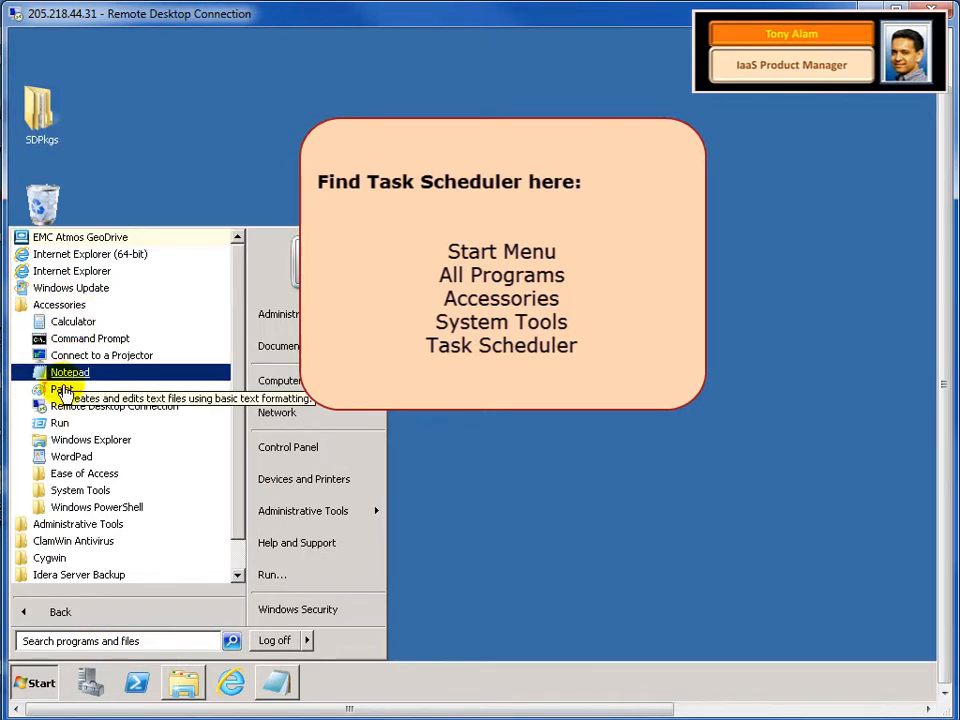
left_click(66, 490)
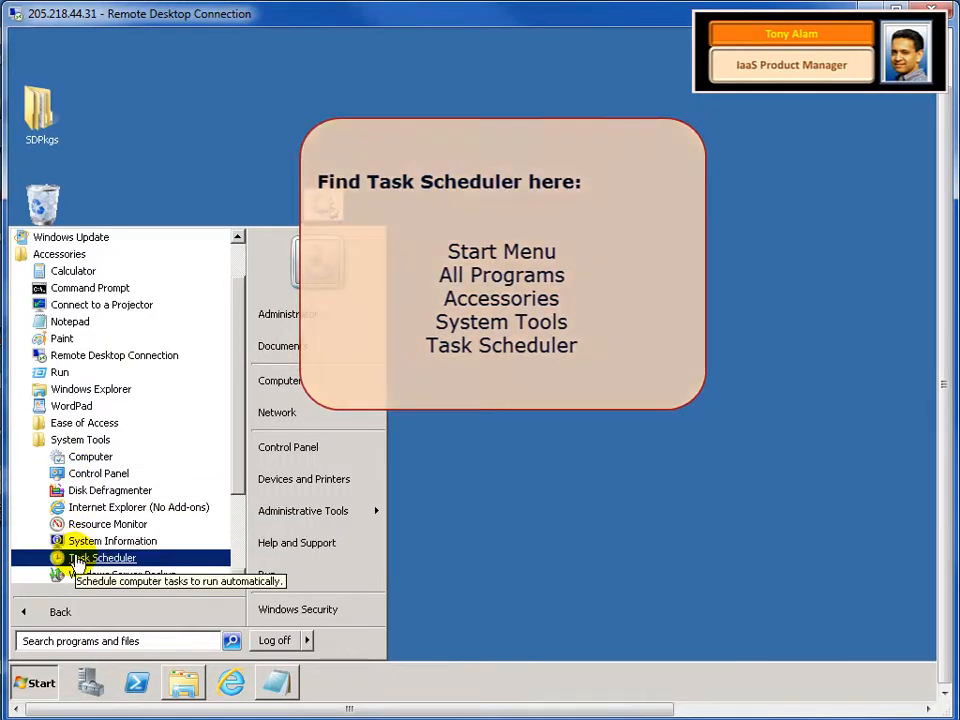
left_click(79, 560)
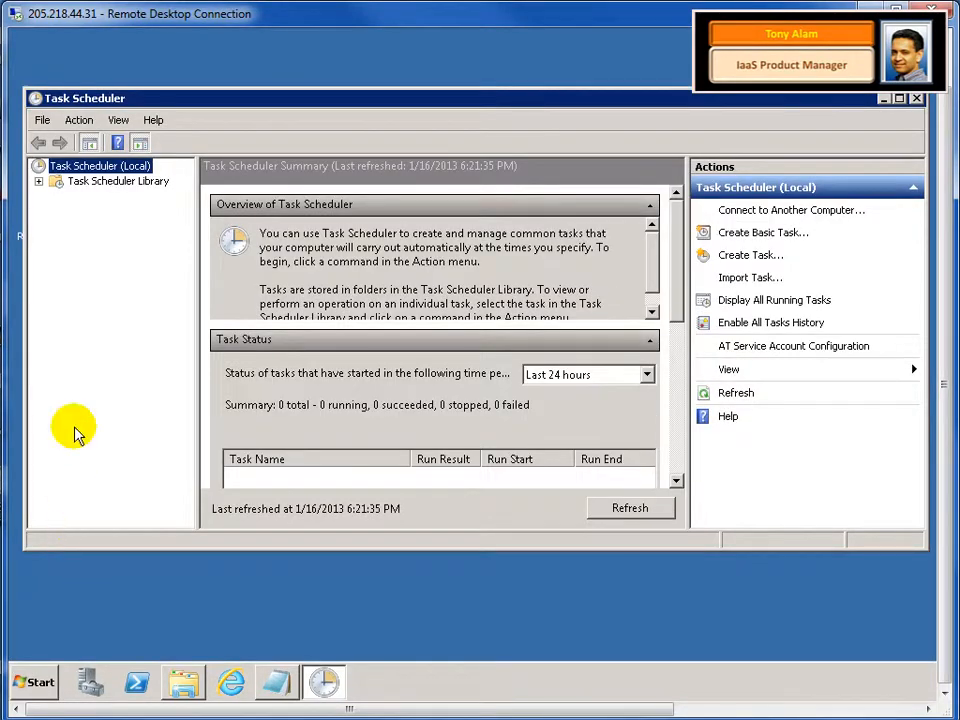
Start a new task named "backup job 1" in the Task Scheduler Library, set to run whether user is logged on or not, with highest privileges
left_click(110, 184)
left_click(110, 186)
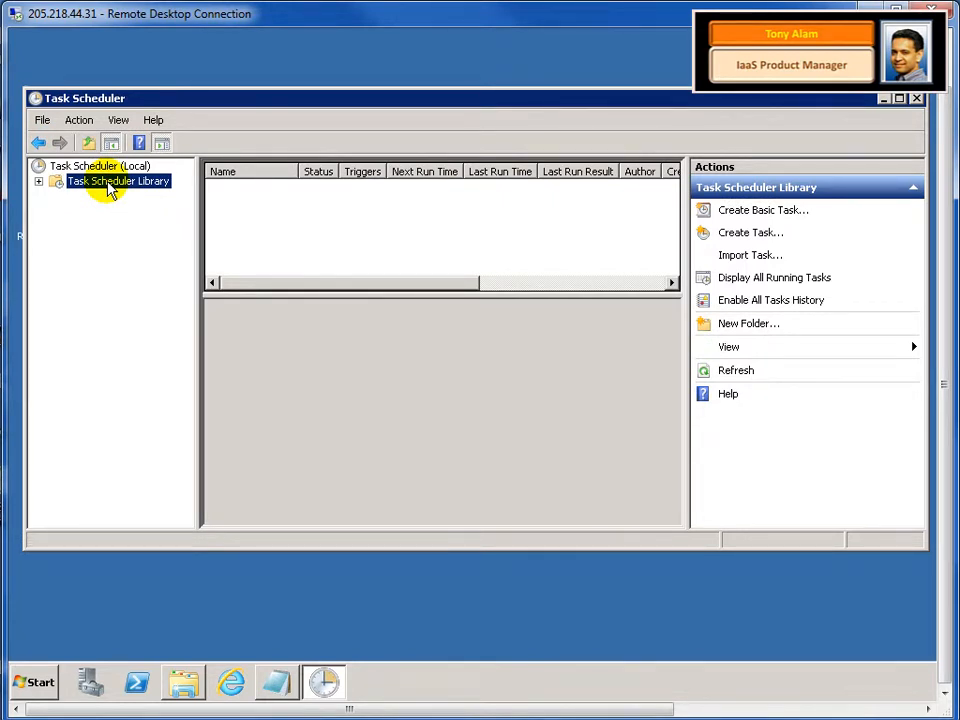
right_click(110, 190)
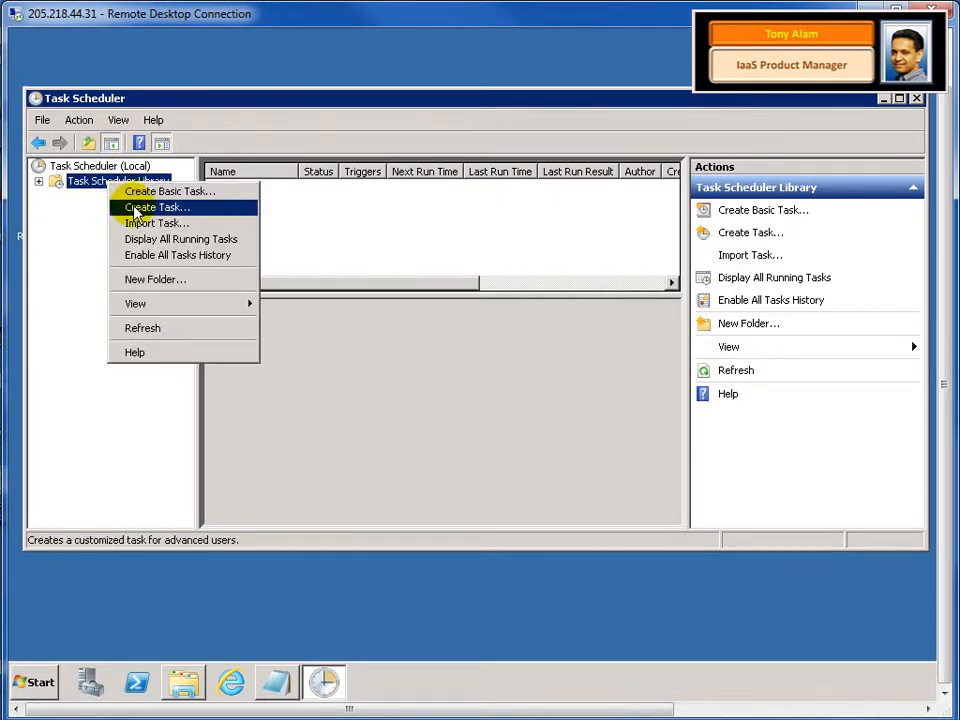
left_click(136, 207)
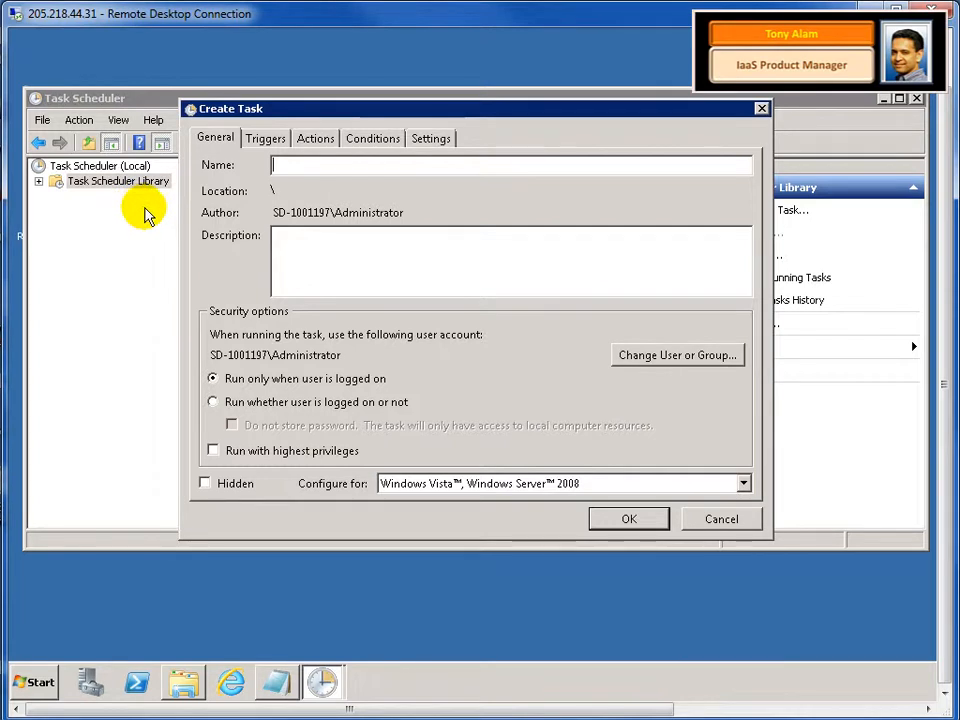
type("backup job 1")
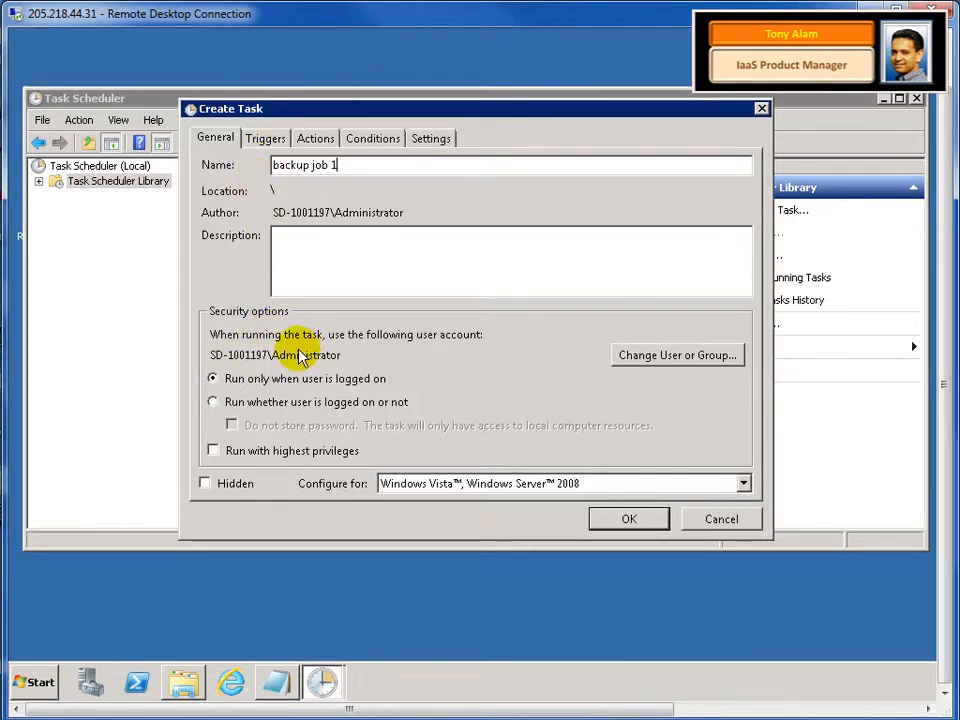
left_click(267, 406)
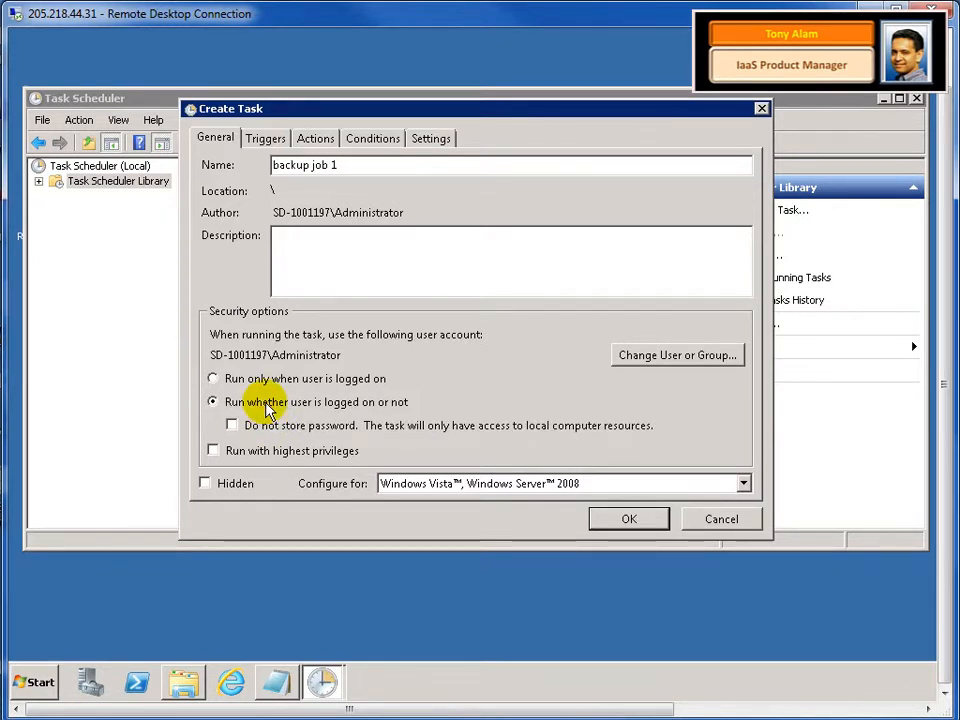
left_click(260, 453)
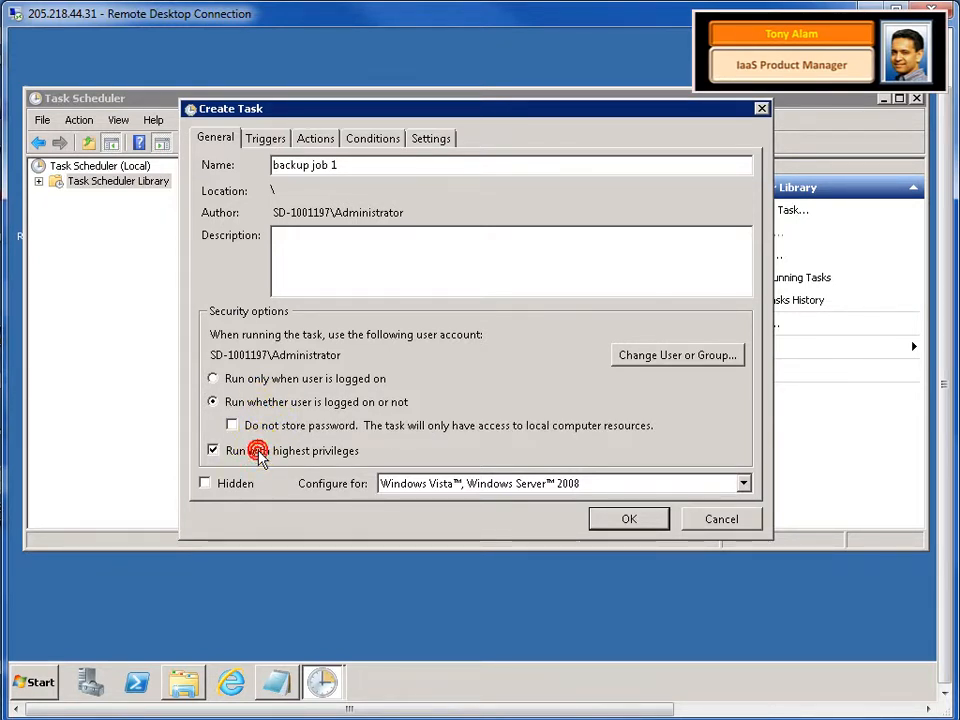
Add a new scheduled trigger to the task, recurring daily with a start date of 1/17/2013
left_click(275, 142)
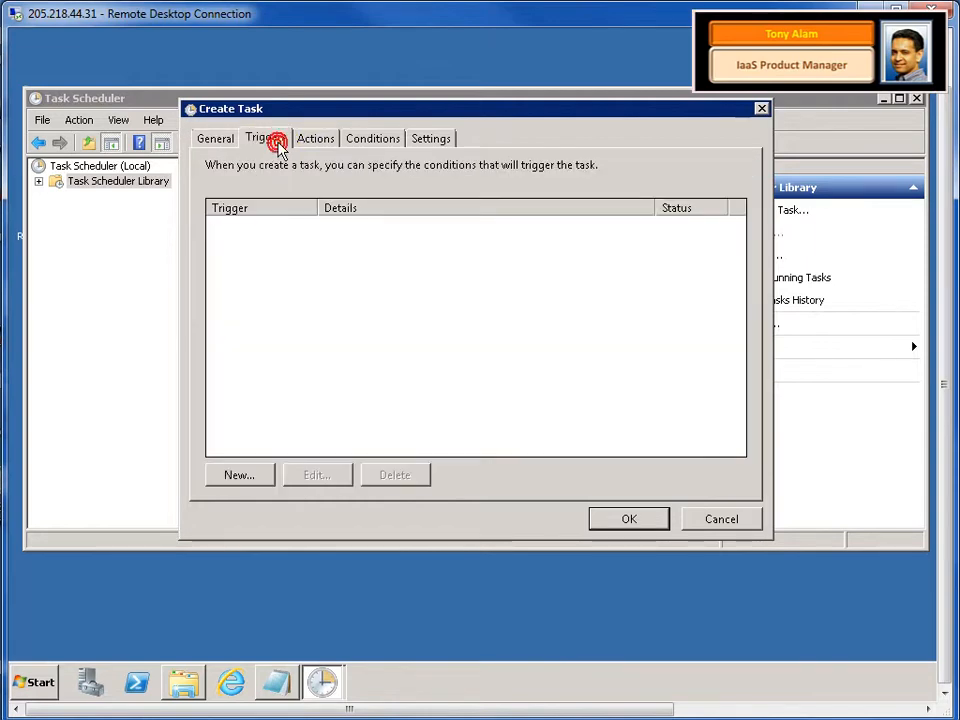
left_click(258, 474)
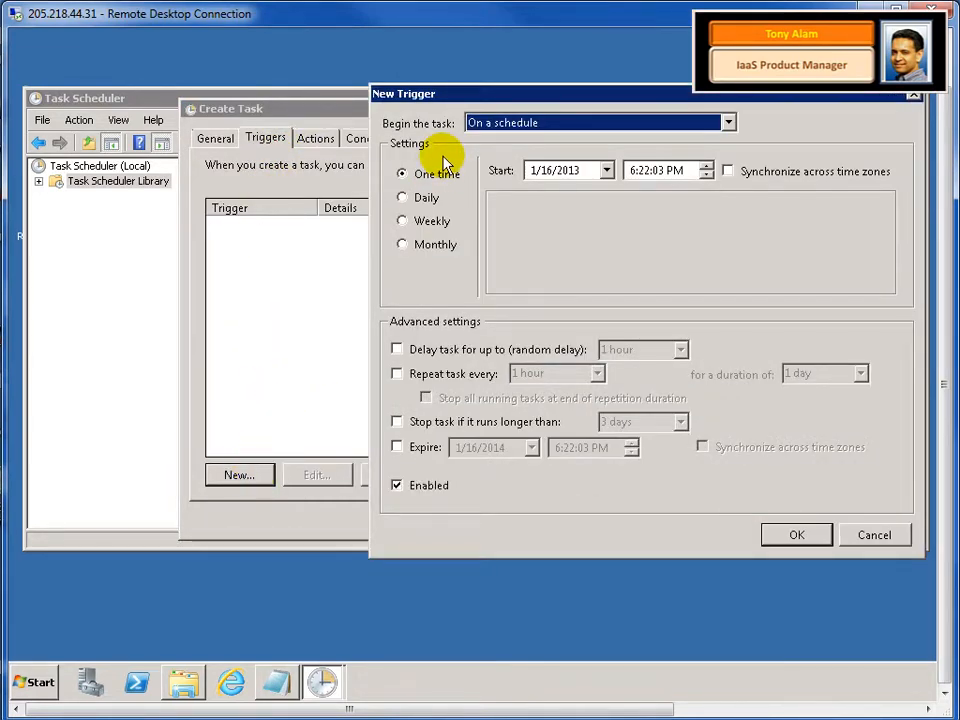
left_click(428, 202)
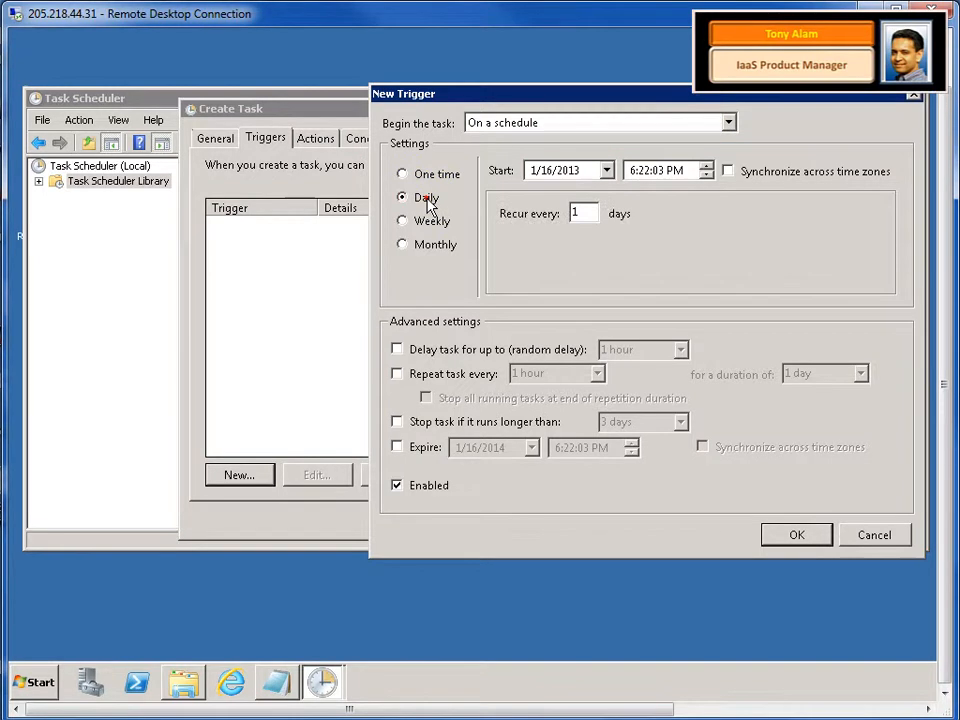
left_click(606, 172)
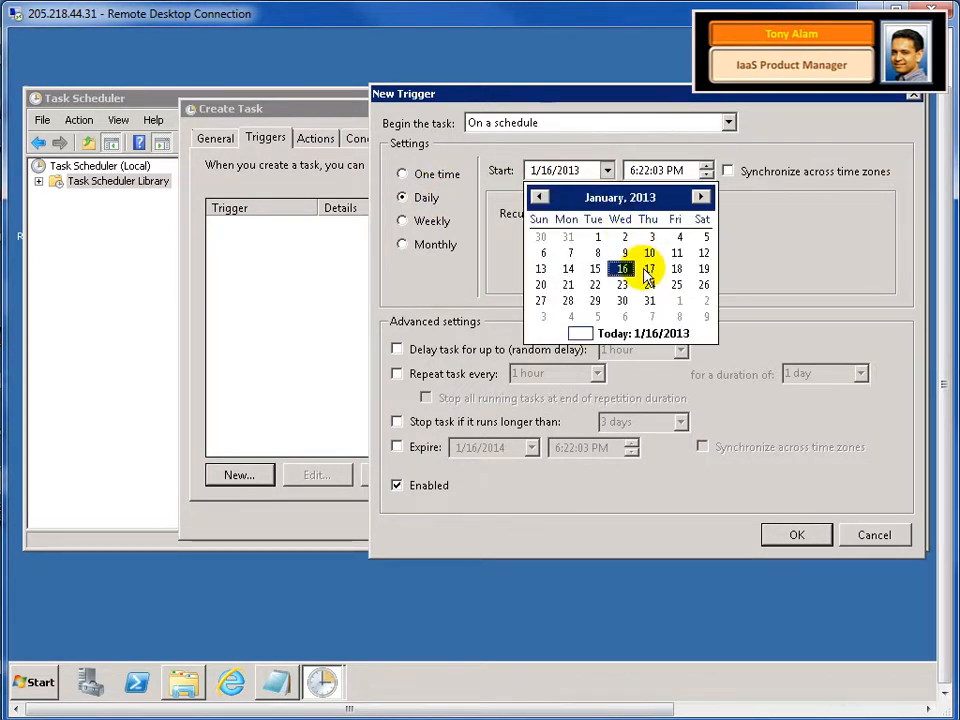
left_click(645, 270)
Set the daily trigger's start time to 1:00:00 AM
left_click(634, 172)
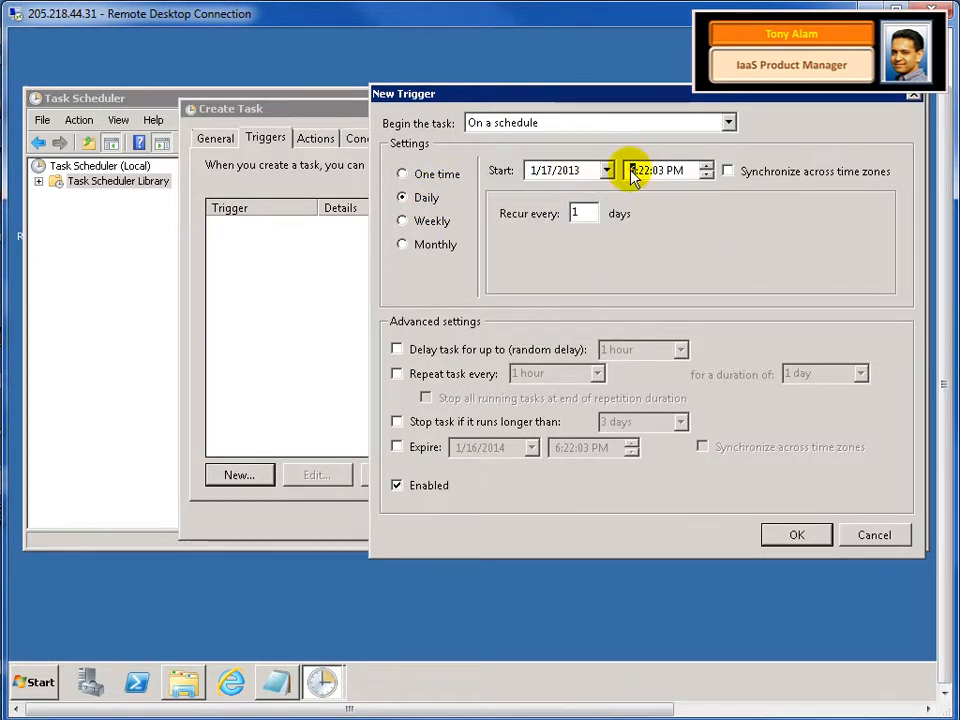
type("1")
left_click(645, 172)
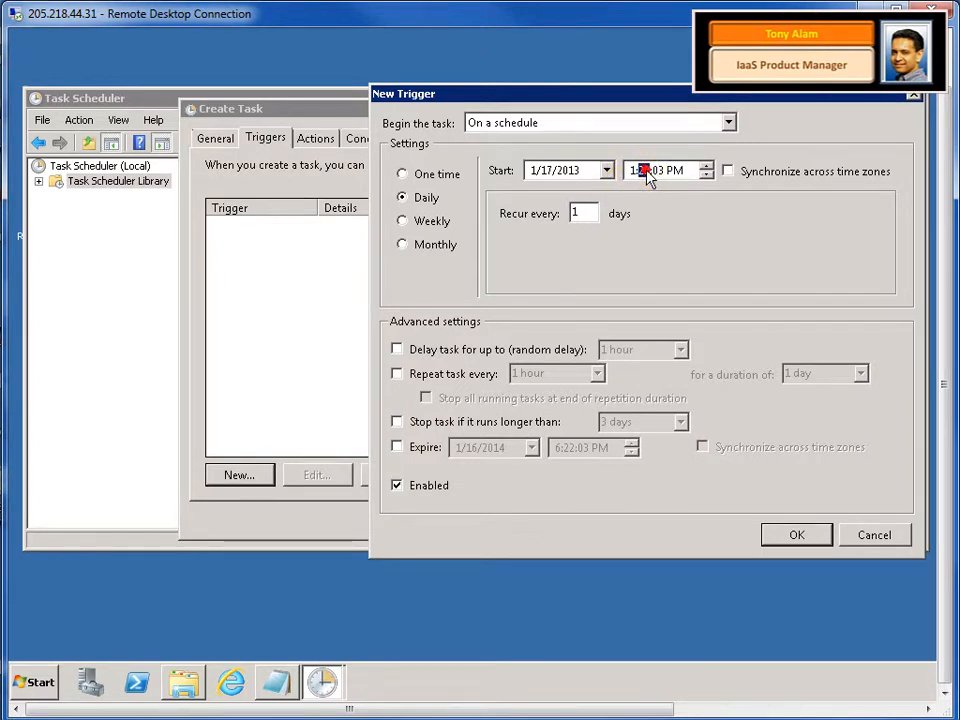
type("00")
left_click(657, 172)
type("00")
left_click(675, 171)
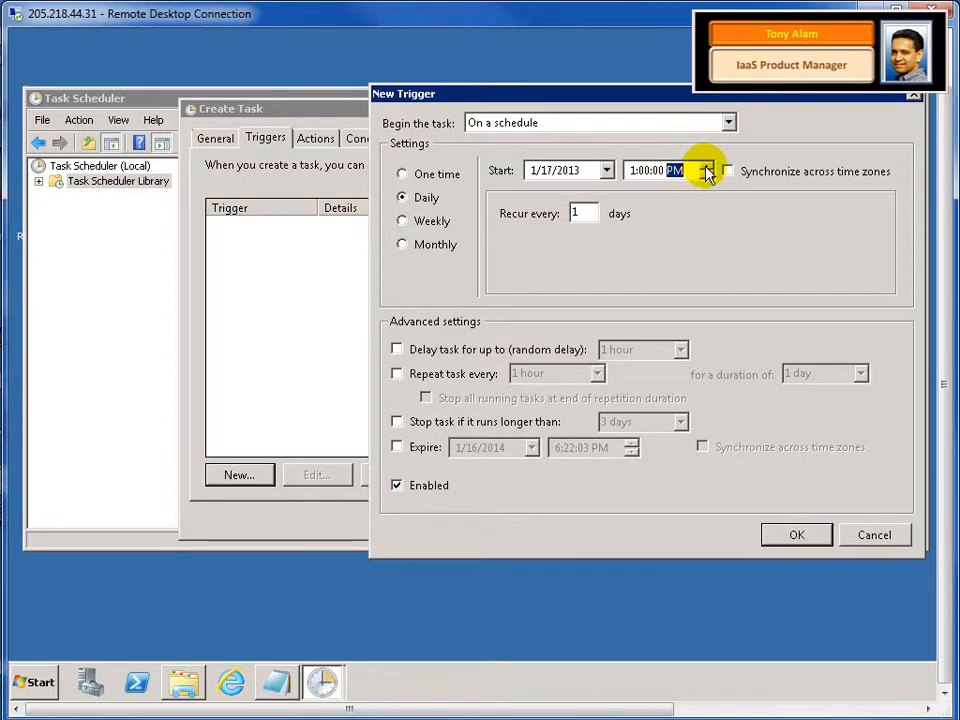
left_click(706, 175)
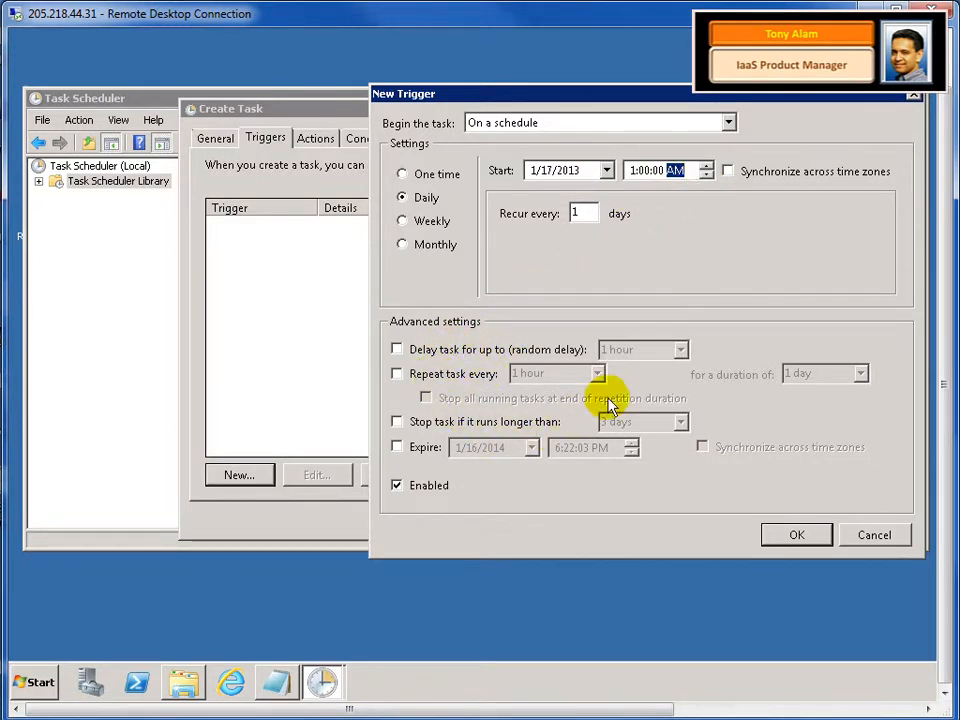
left_click(482, 376)
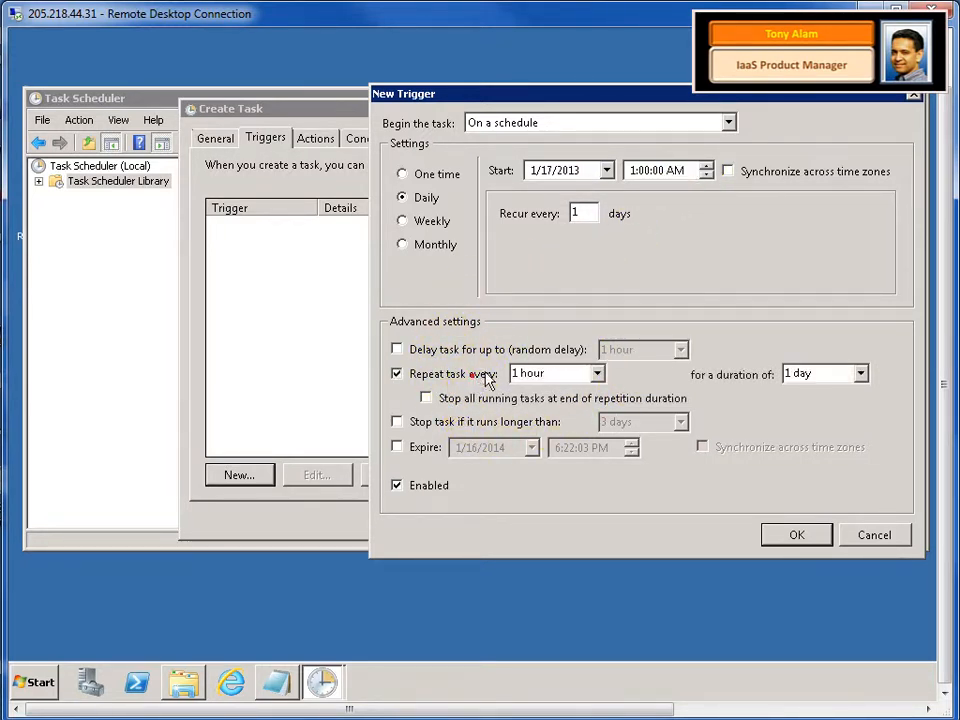
left_click(597, 376)
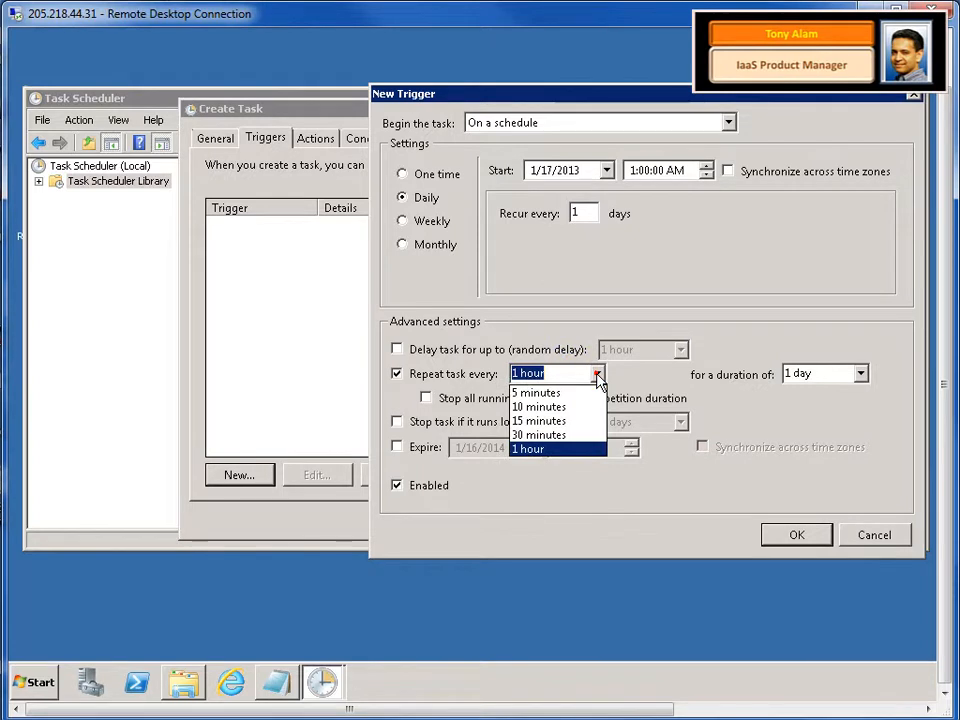
left_click(418, 372)
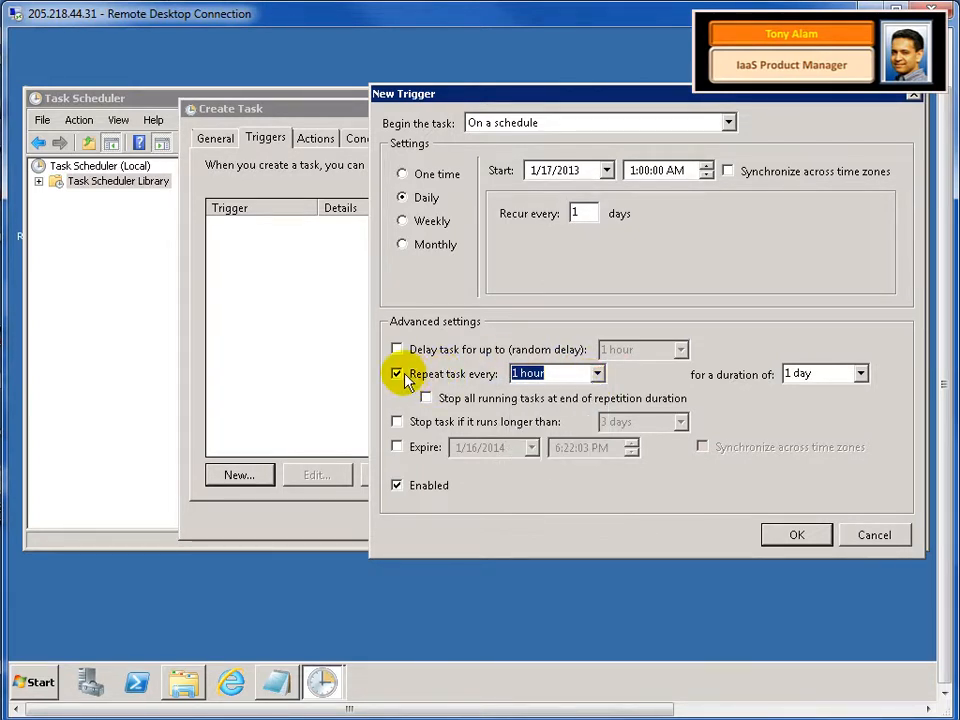
left_click(397, 373)
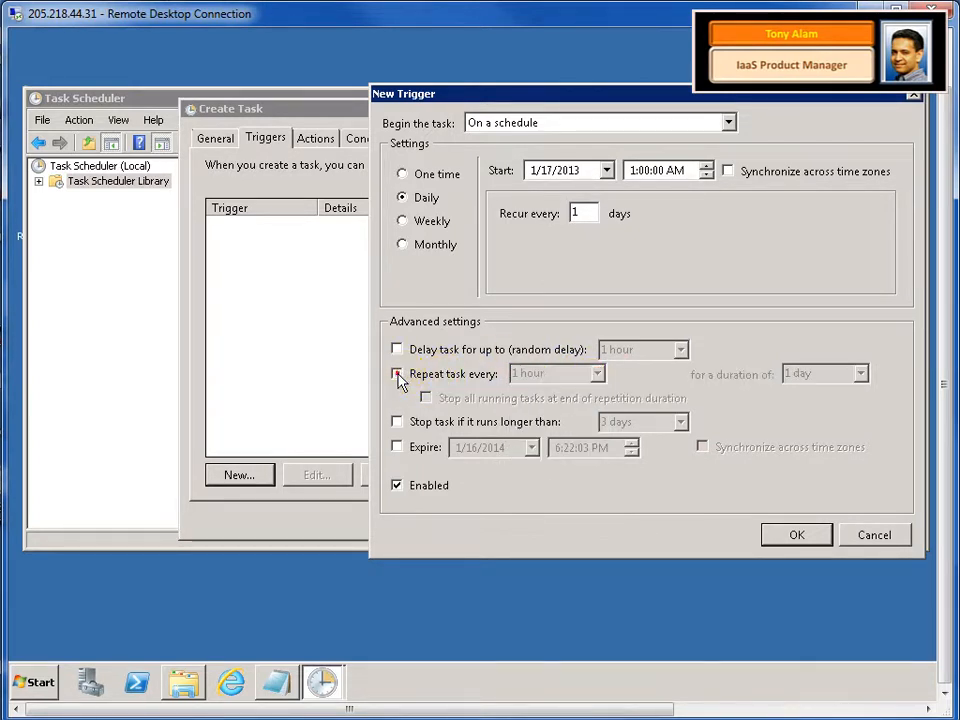
Save the daily trigger and add a "Start a program" action that runs backup1.bat from the Desktop
left_click(789, 533)
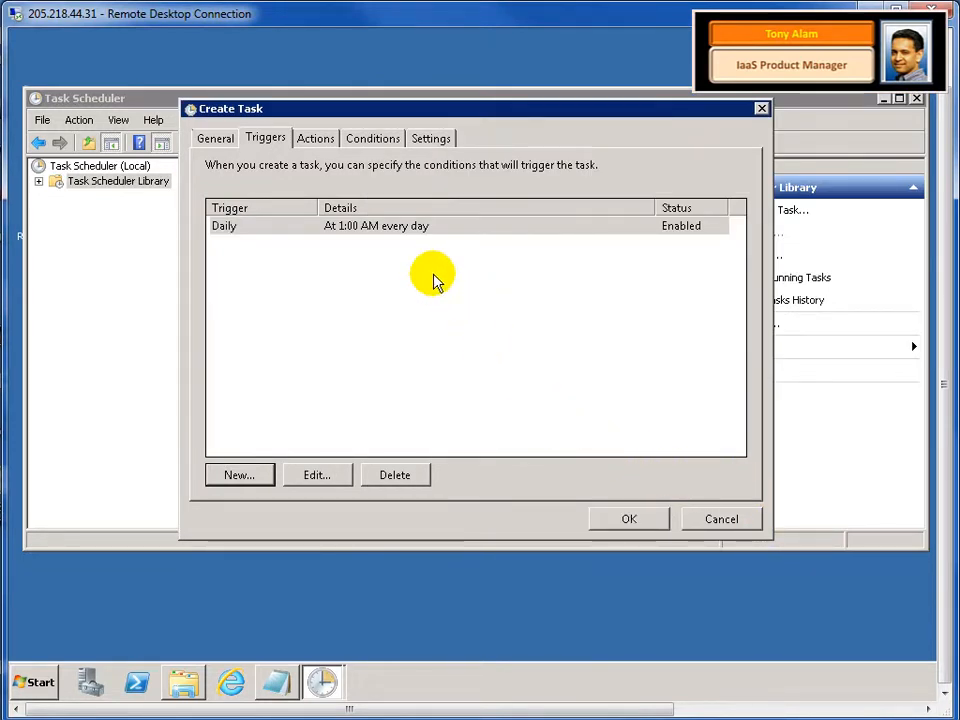
left_click(316, 138)
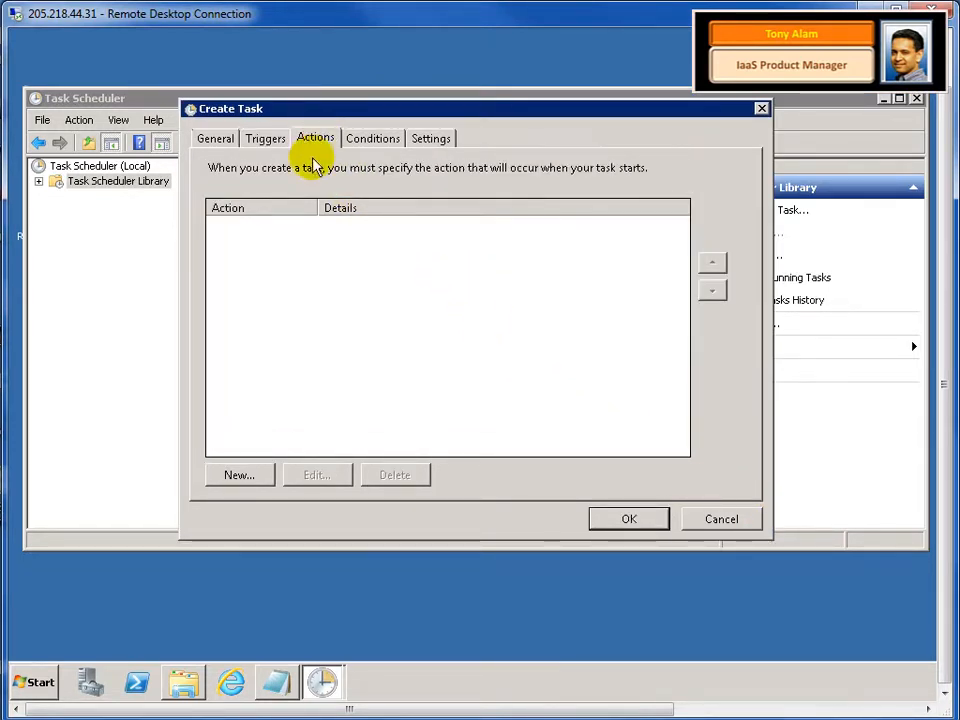
left_click(253, 473)
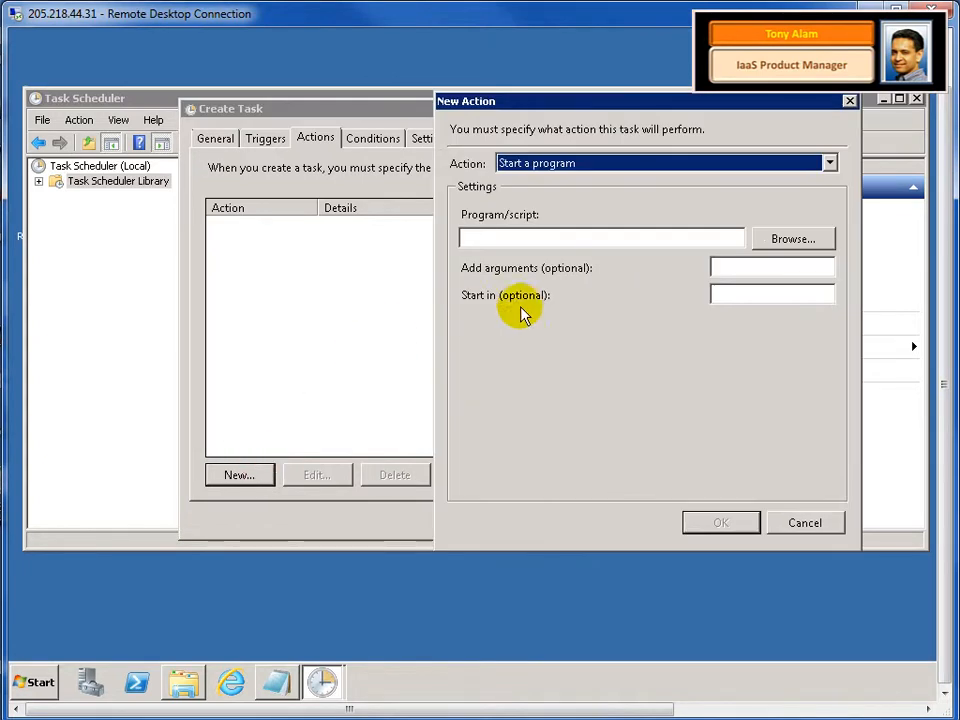
left_click(795, 240)
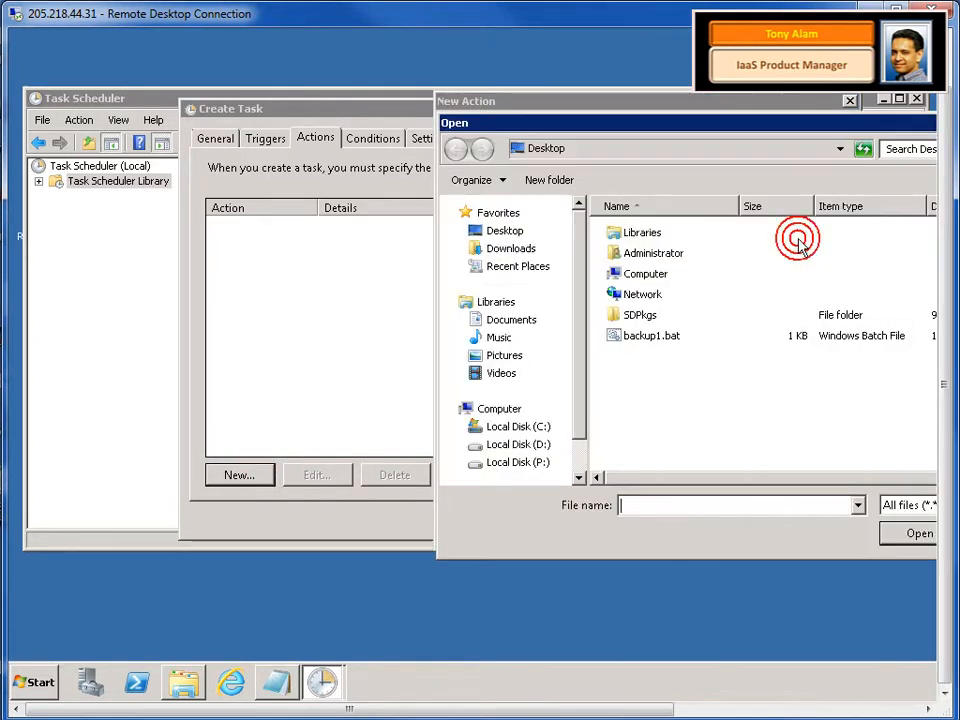
left_click(643, 340)
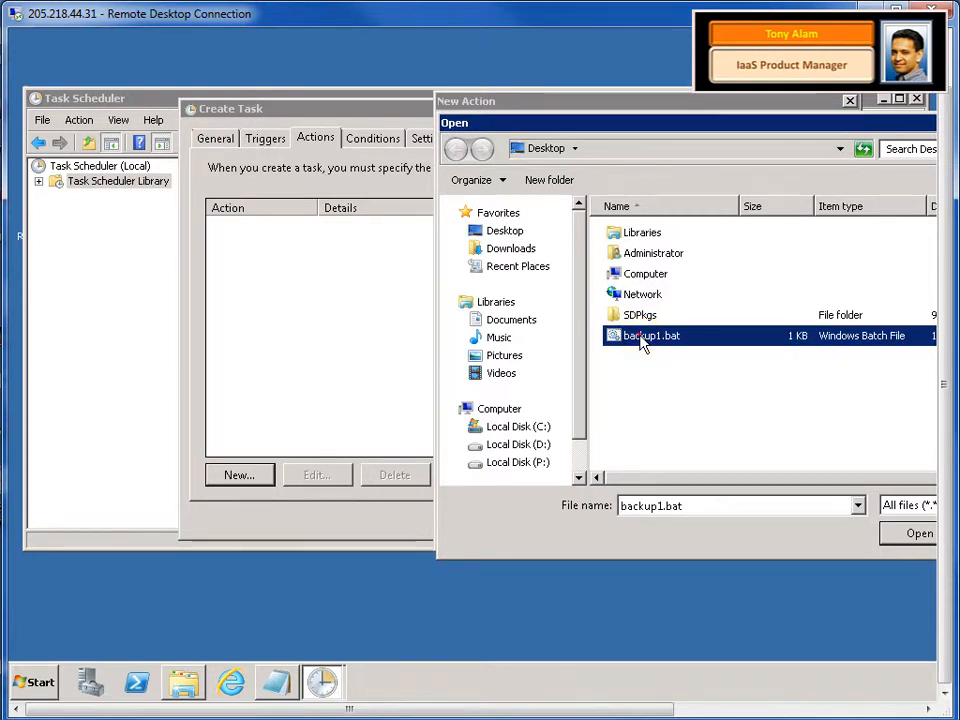
double_click(643, 340)
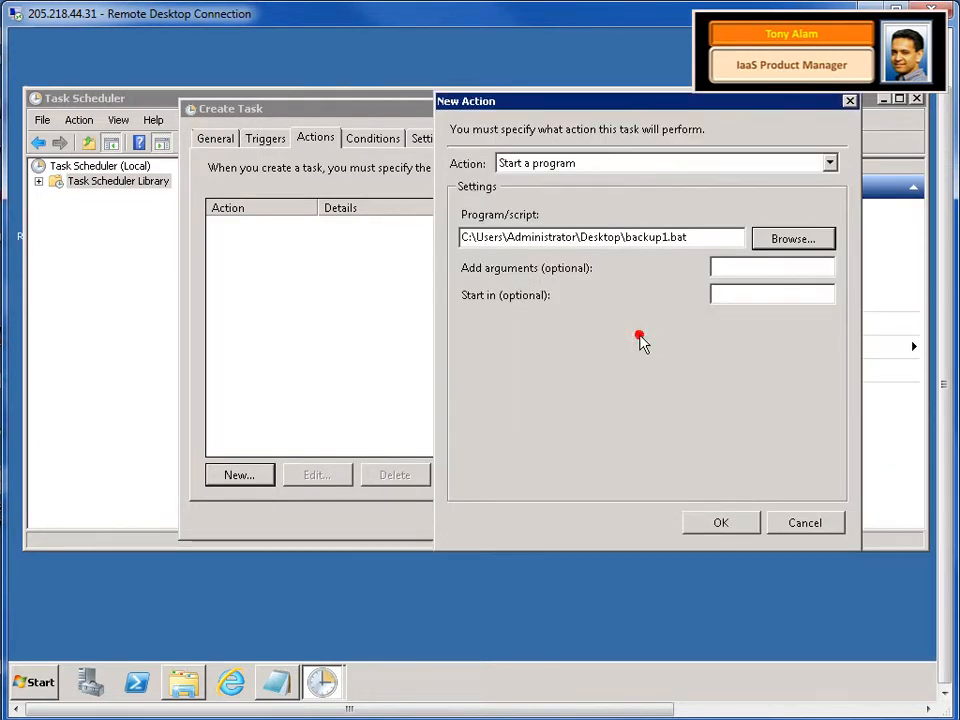
left_click(718, 523)
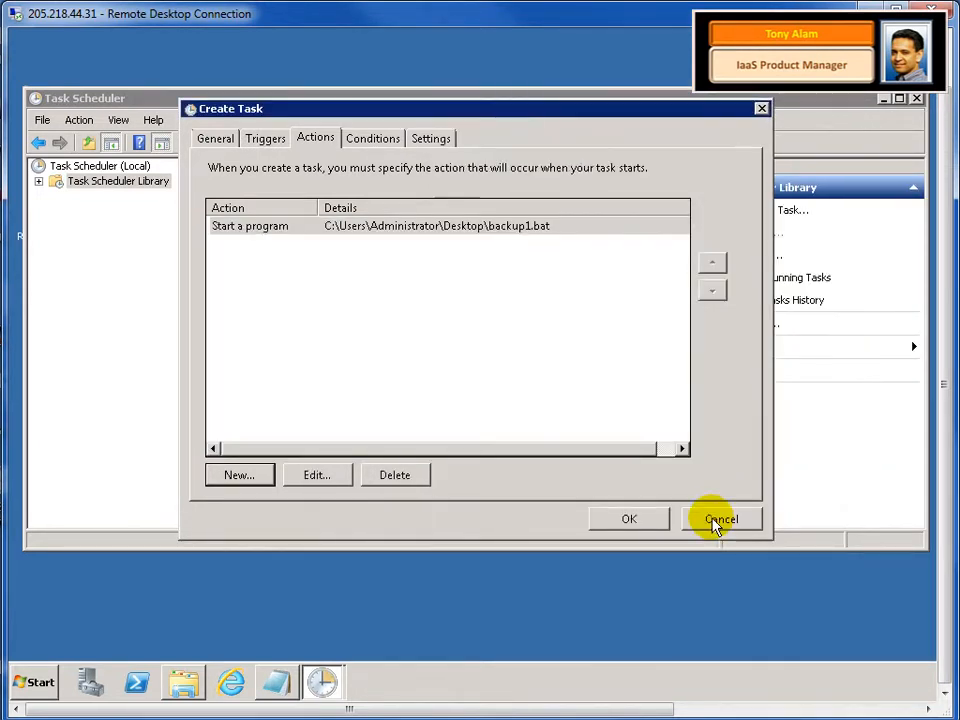
Save the new task, entering the account password for the user account that runs it
left_click(622, 520)
type("•")
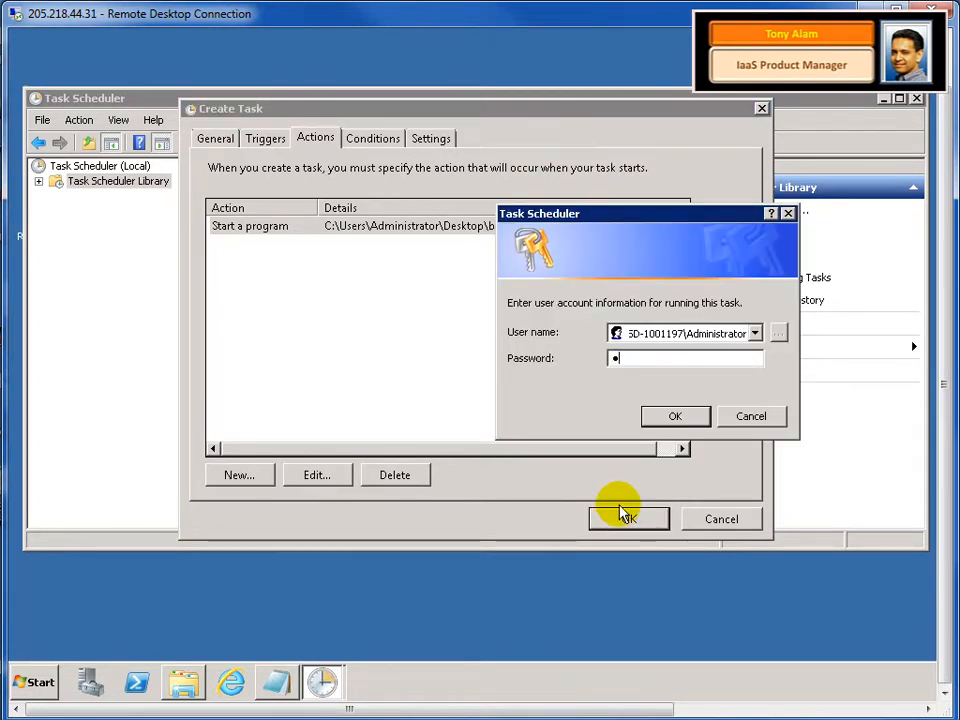
type("•••")
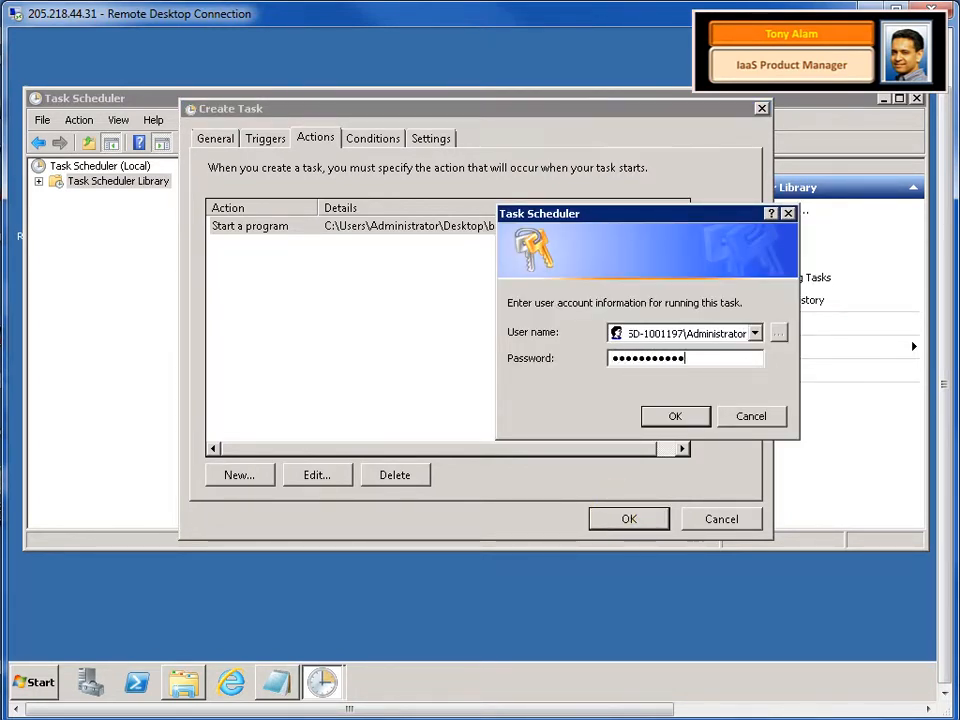
left_click(676, 417)
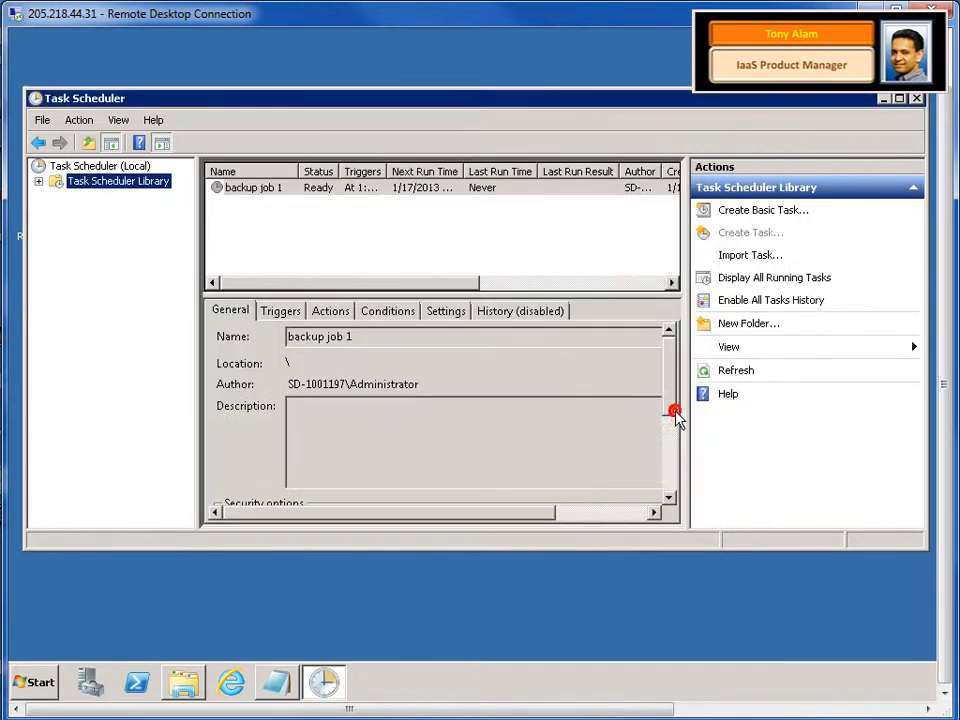
Run backup job 1 on demand from the task list and refresh the list
left_click(365, 195)
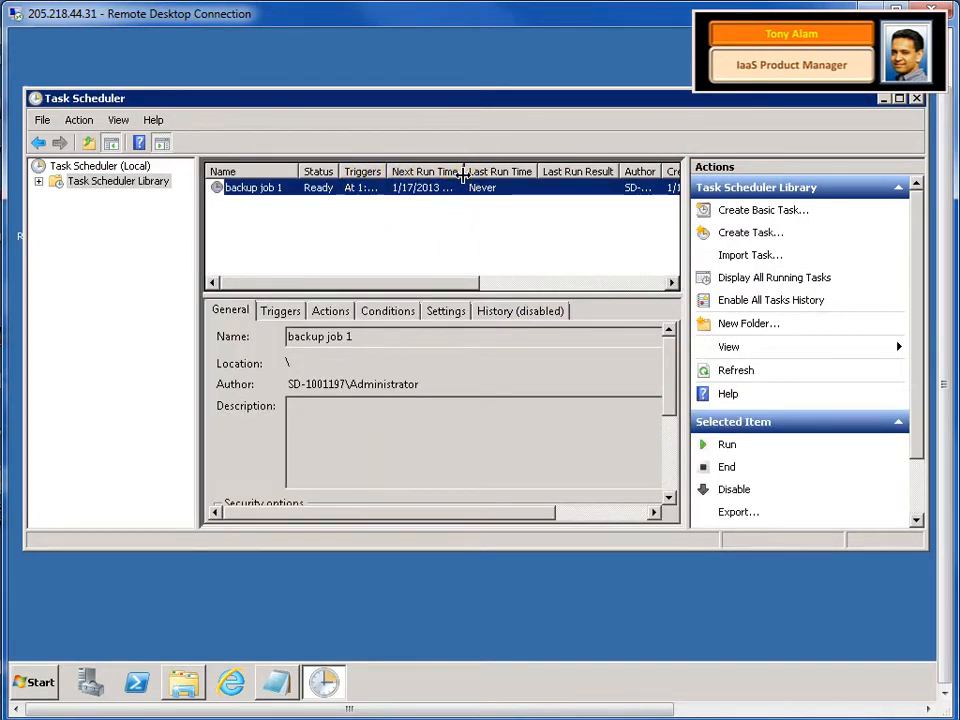
left_click_drag(463, 172, 483, 170)
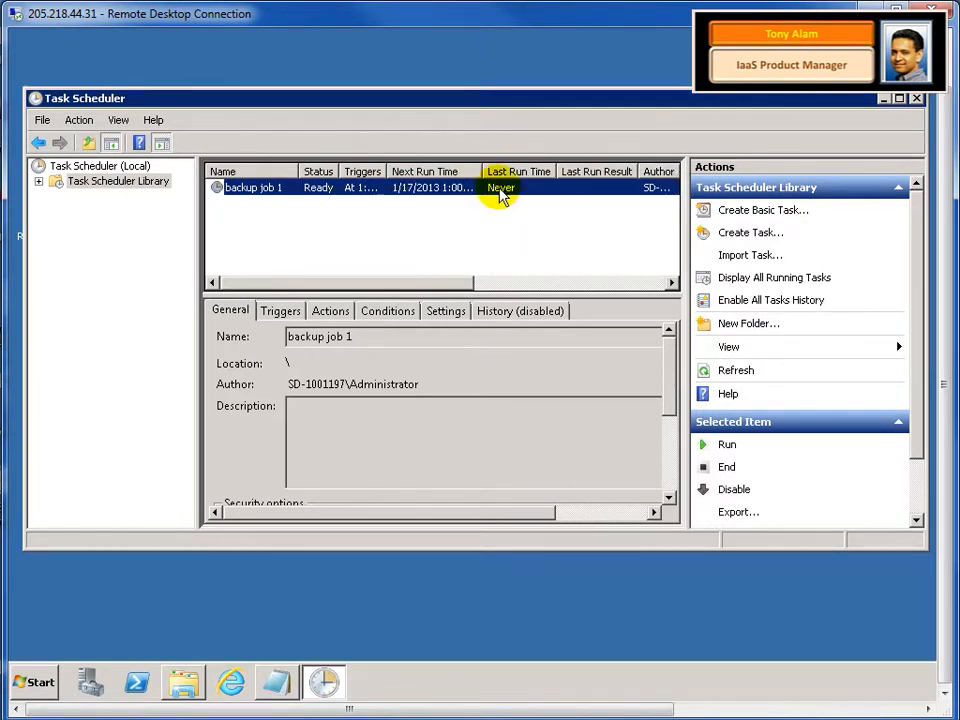
right_click(340, 193)
left_click(362, 199)
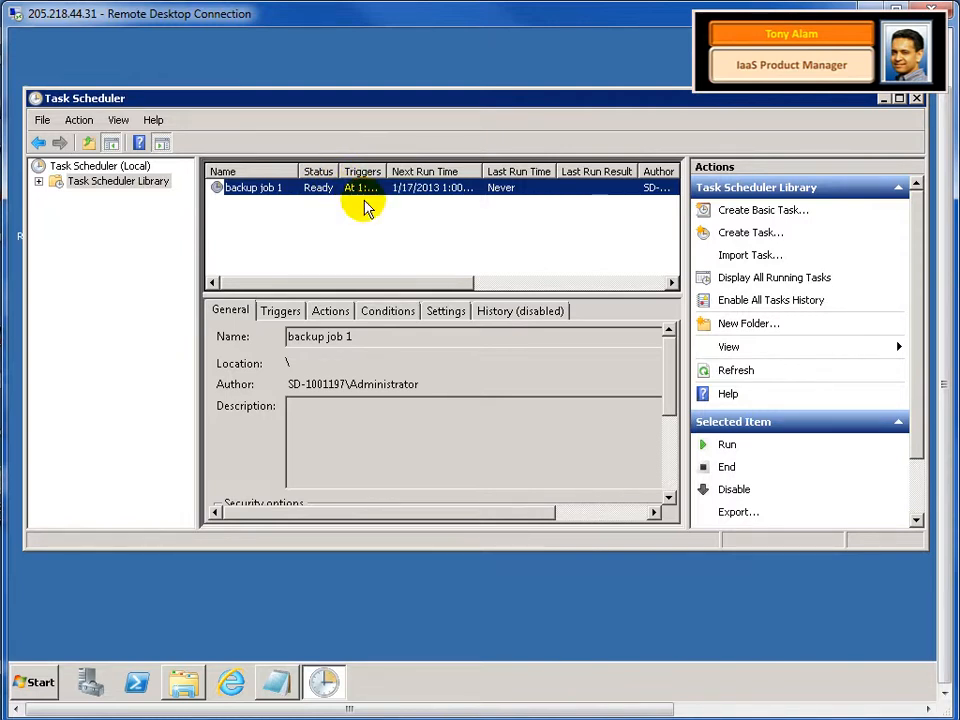
right_click(360, 248)
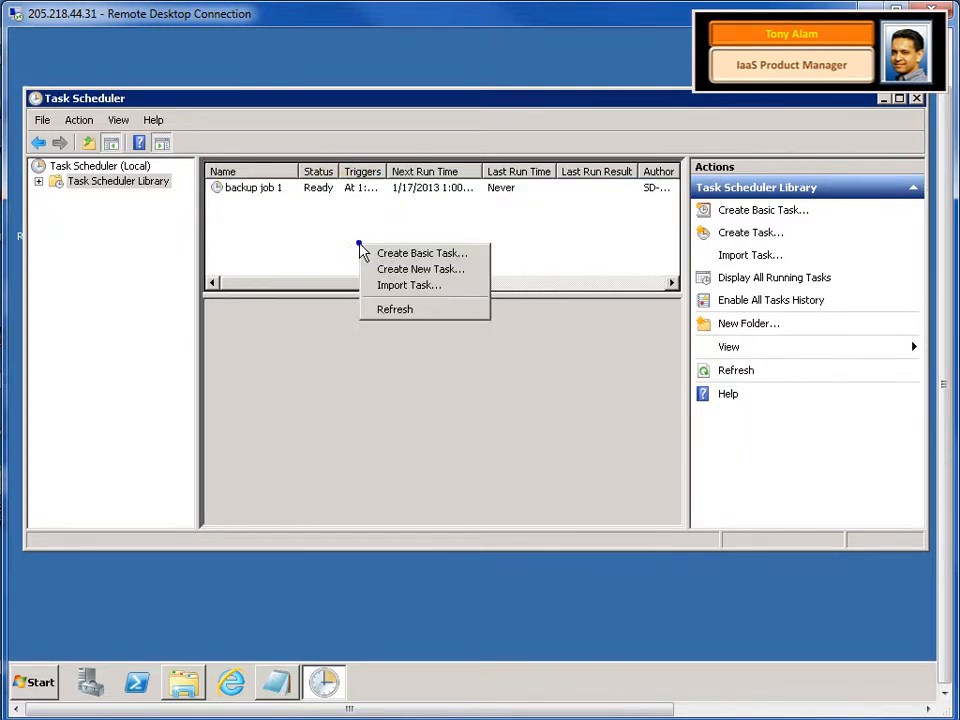
left_click(394, 309)
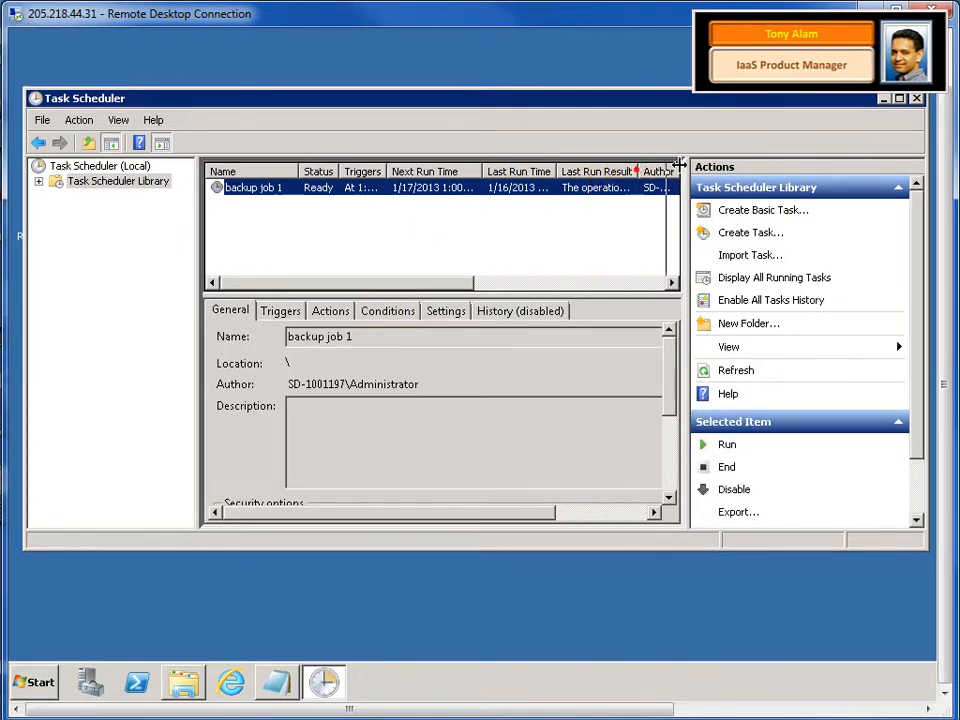
Widen the Last Run Result column to read the full result of backup job 1
left_click_drag(678, 164, 688, 167)
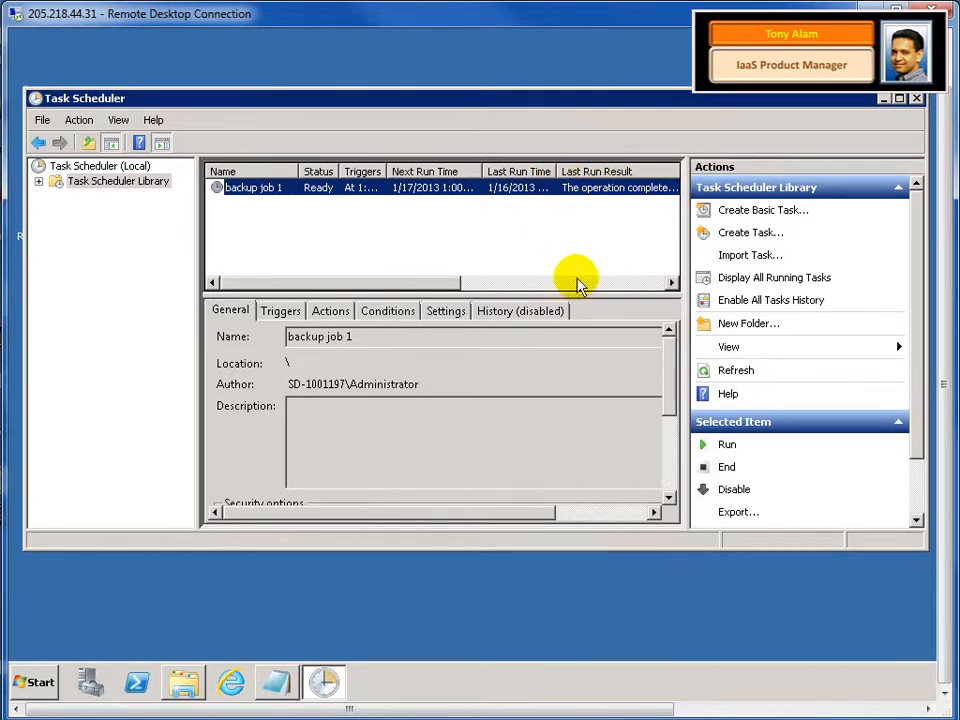
left_click(672, 283)
left_click(672, 285)
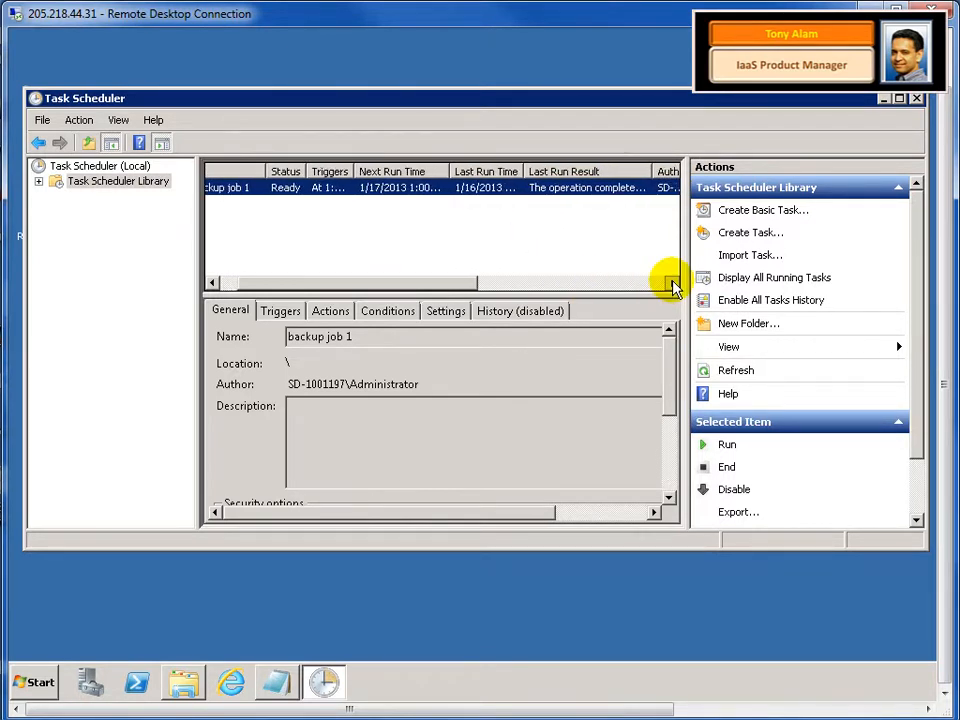
left_click(672, 285)
left_click(672, 285)
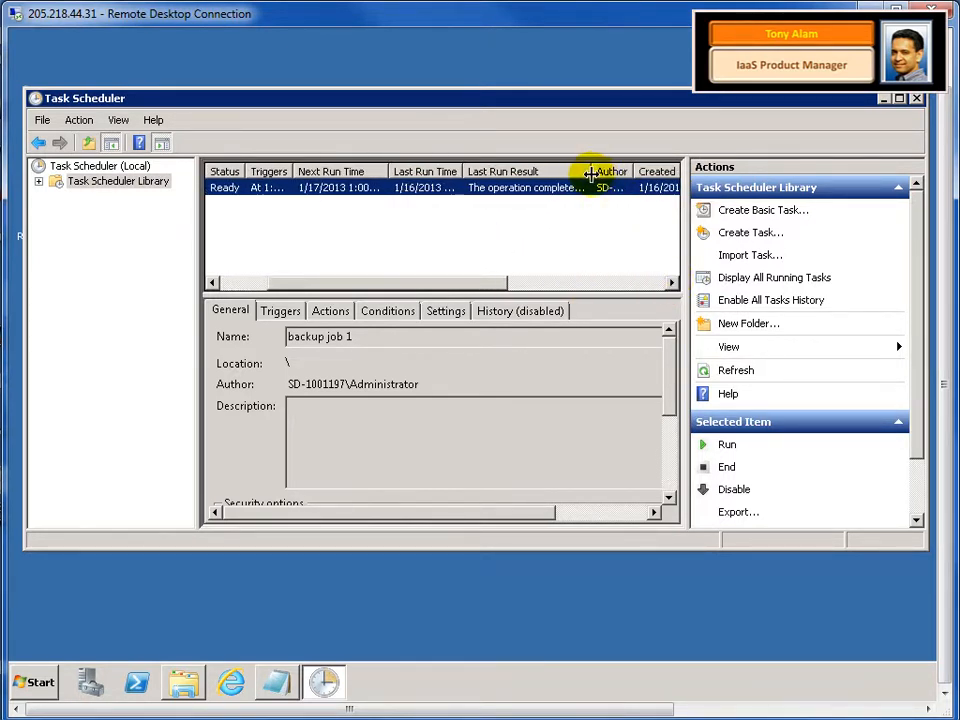
left_click_drag(591, 171, 665, 186)
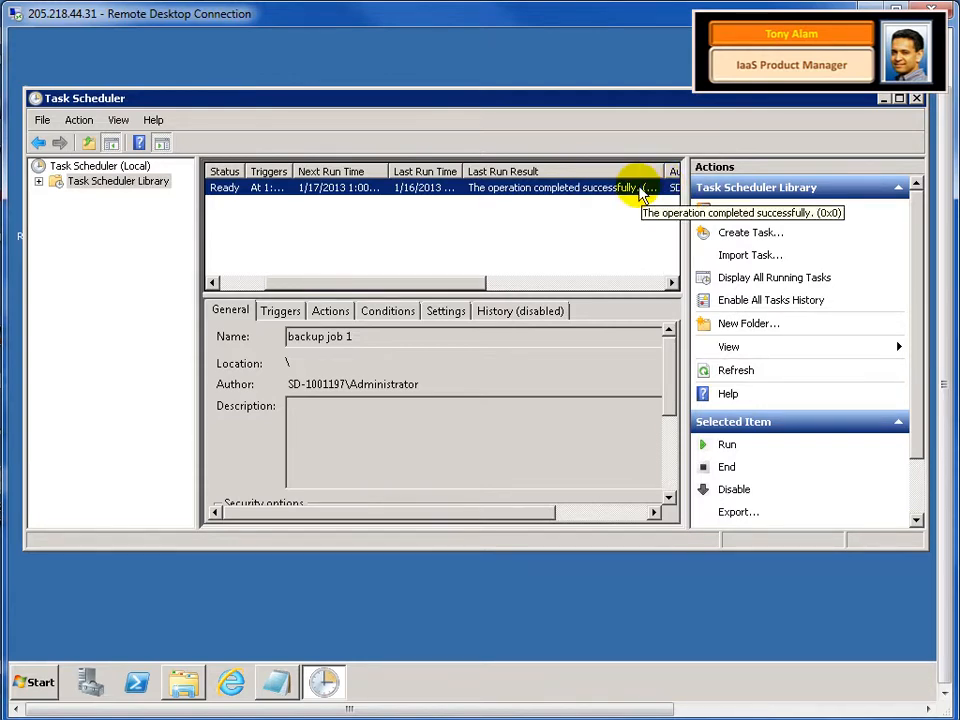
Compare the files in P:\My backed up Files with those in D:\My Files, and return to Task Scheduler
left_click(186, 680)
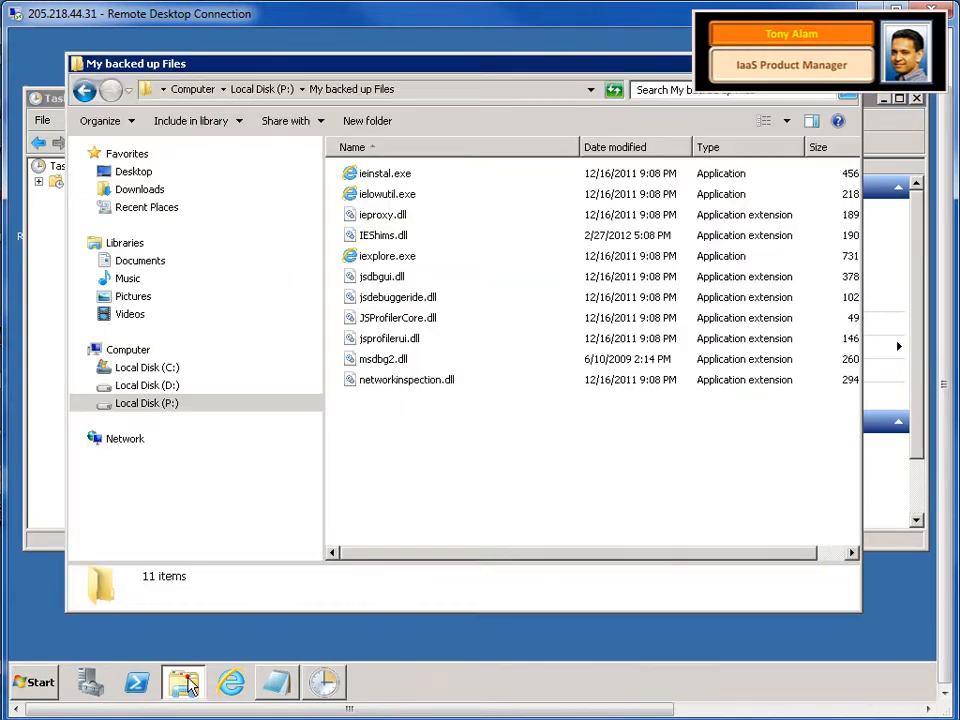
left_click(410, 386)
left_click(387, 174)
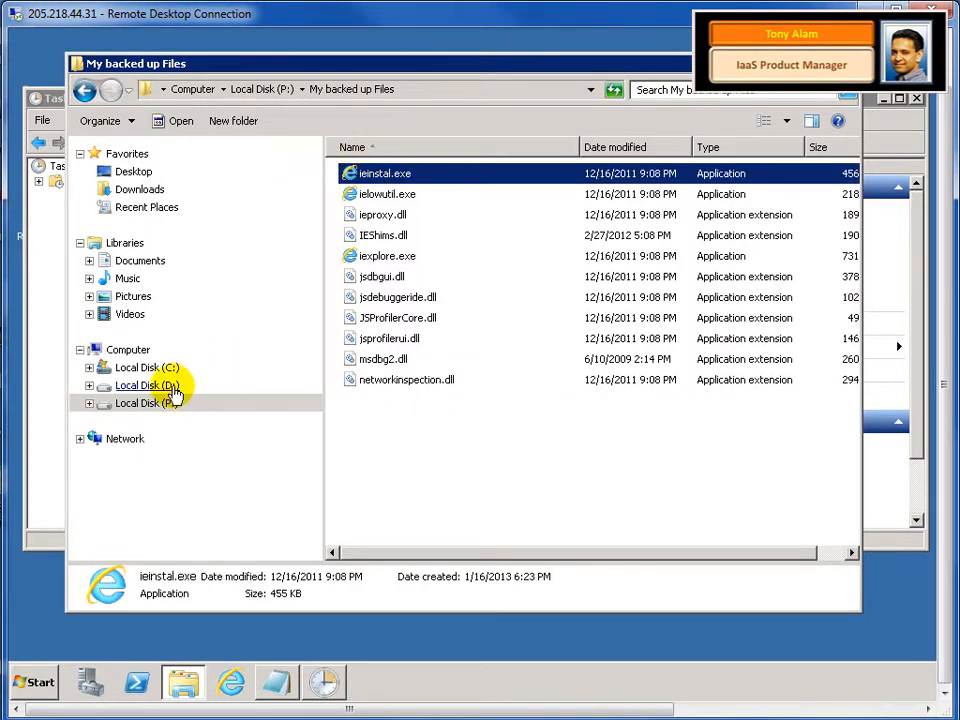
left_click(170, 386)
double_click(378, 214)
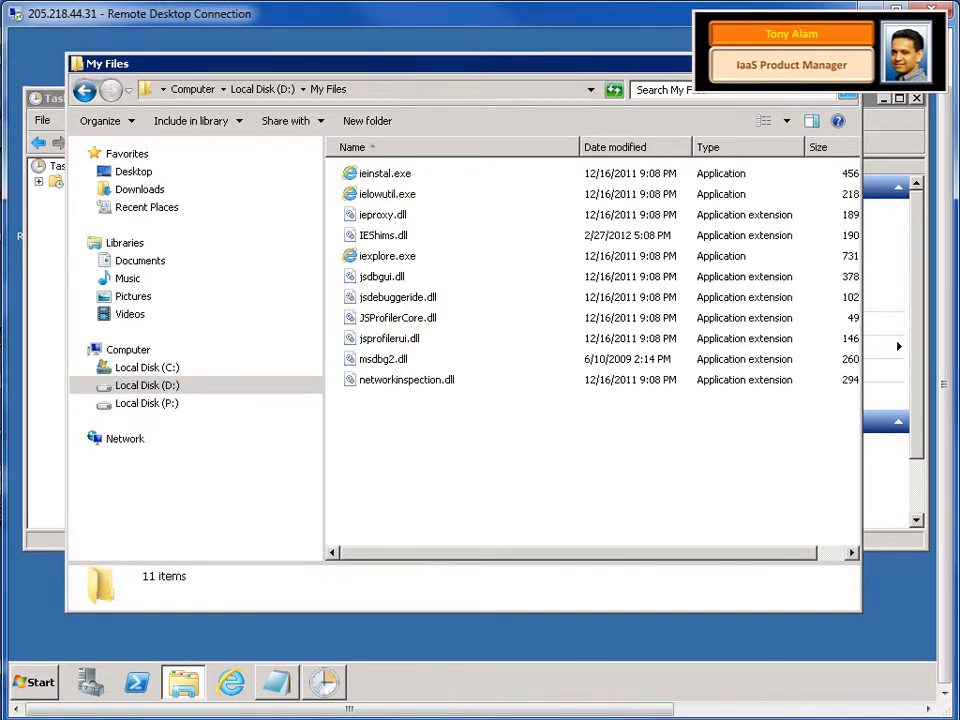
left_click(818, 64)
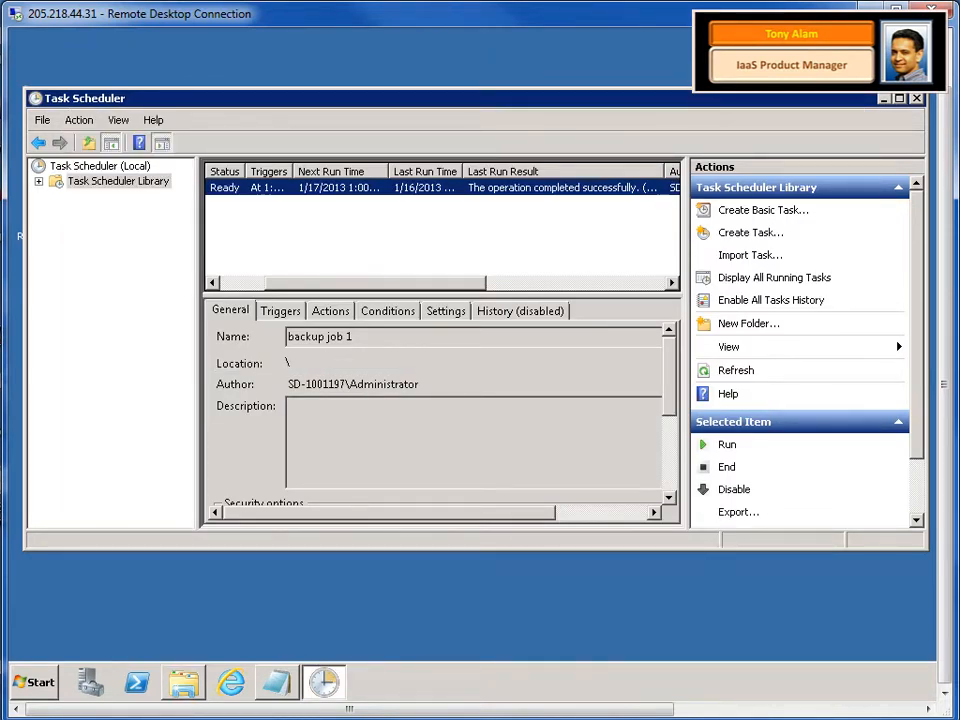